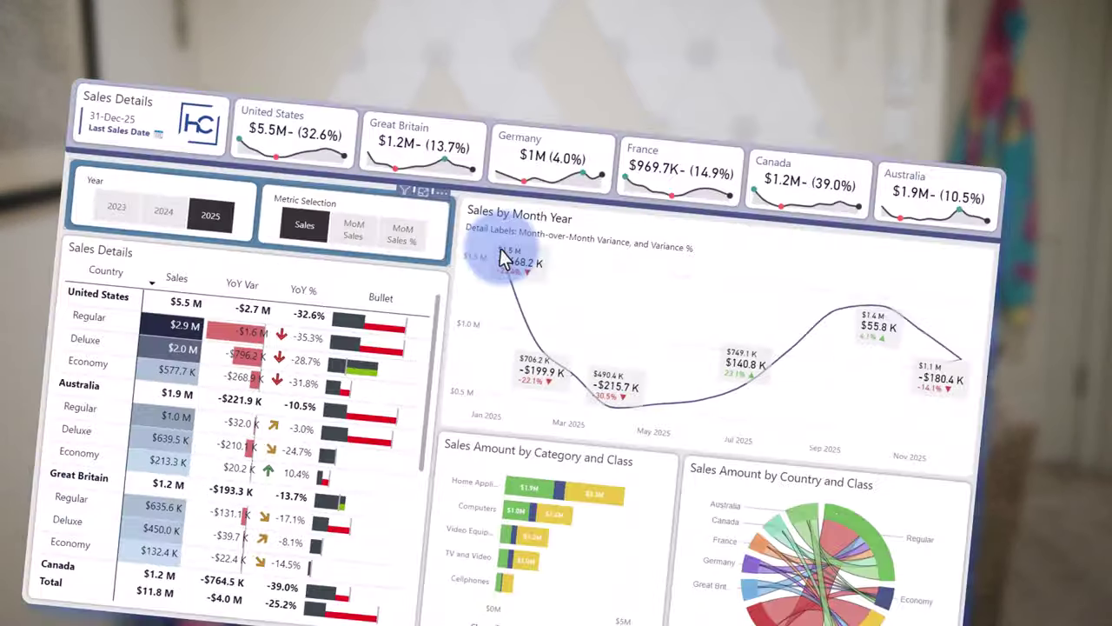
- Switch the Metric Selection slicer to MoM Sales, then to MoM Sales %
mouse_move(501, 254)
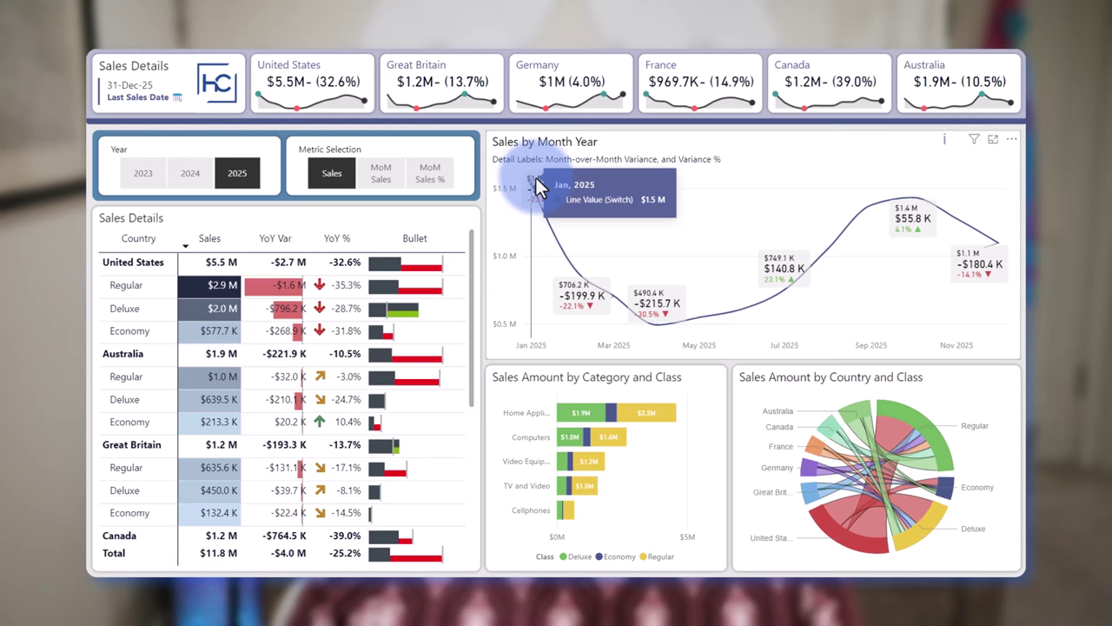
click(389, 176)
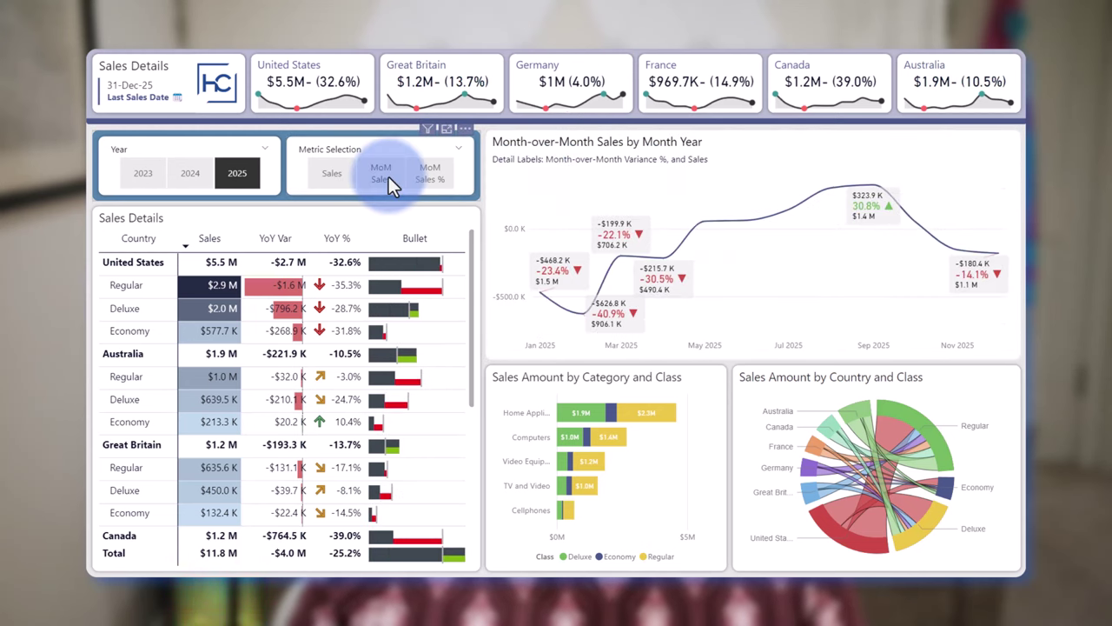
click(428, 176)
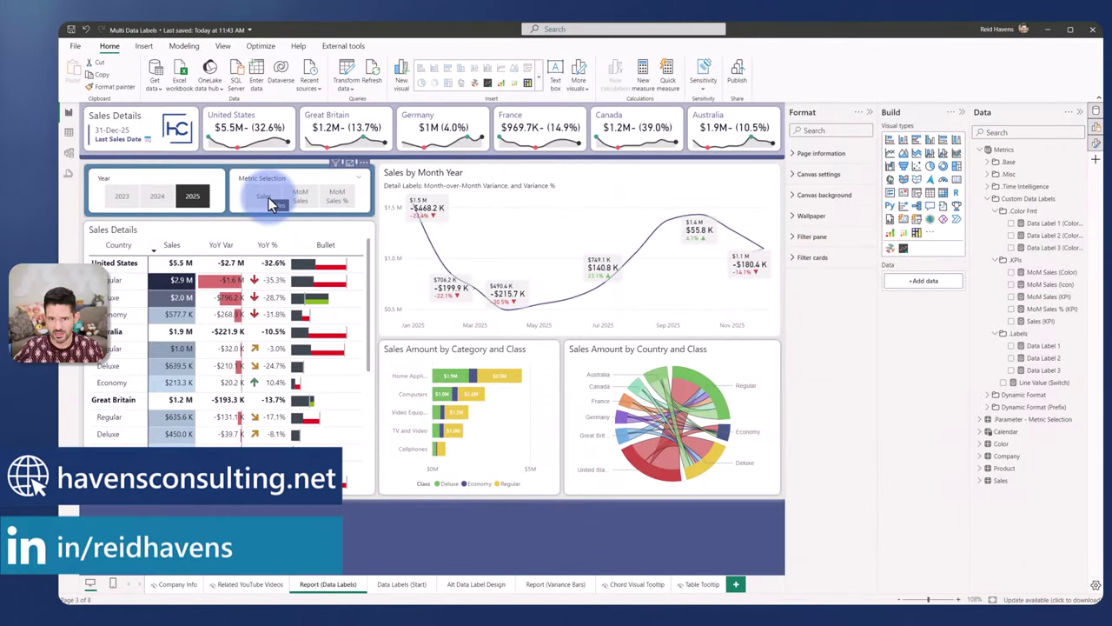
- Cycle the Metric Selection slicer through Sales, MoM Sales and MoM Sales %
click(270, 202)
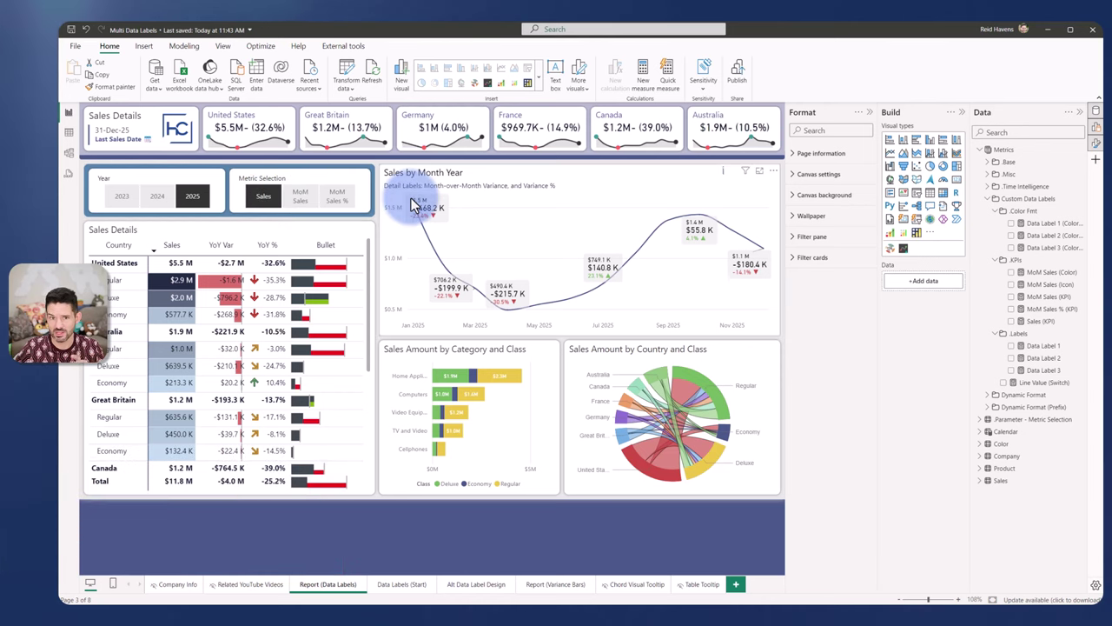
click(282, 196)
click(283, 195)
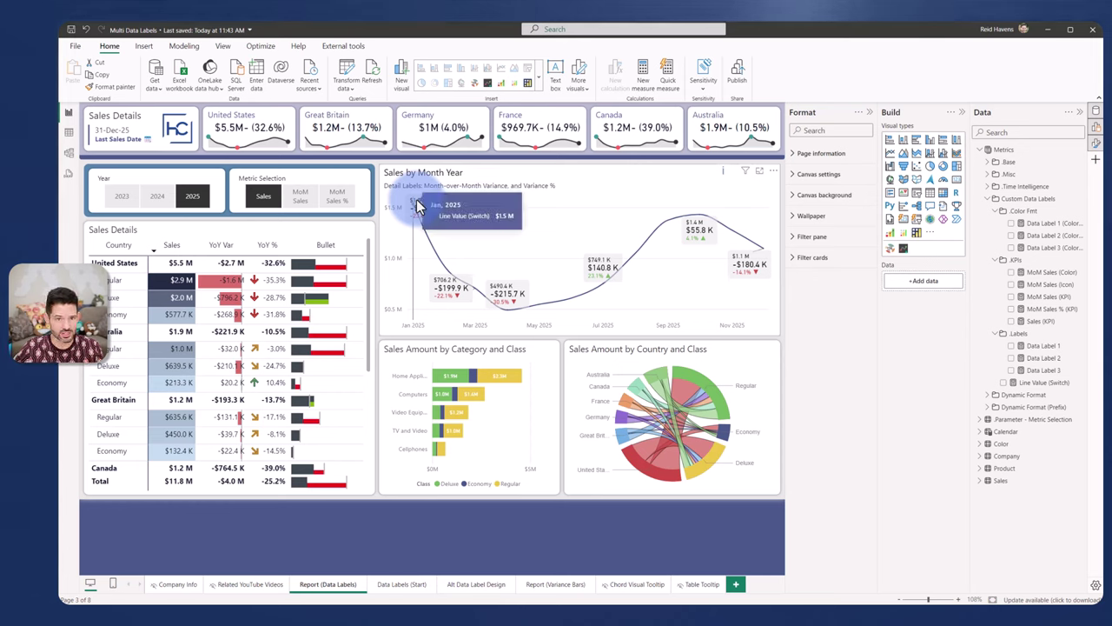
click(306, 198)
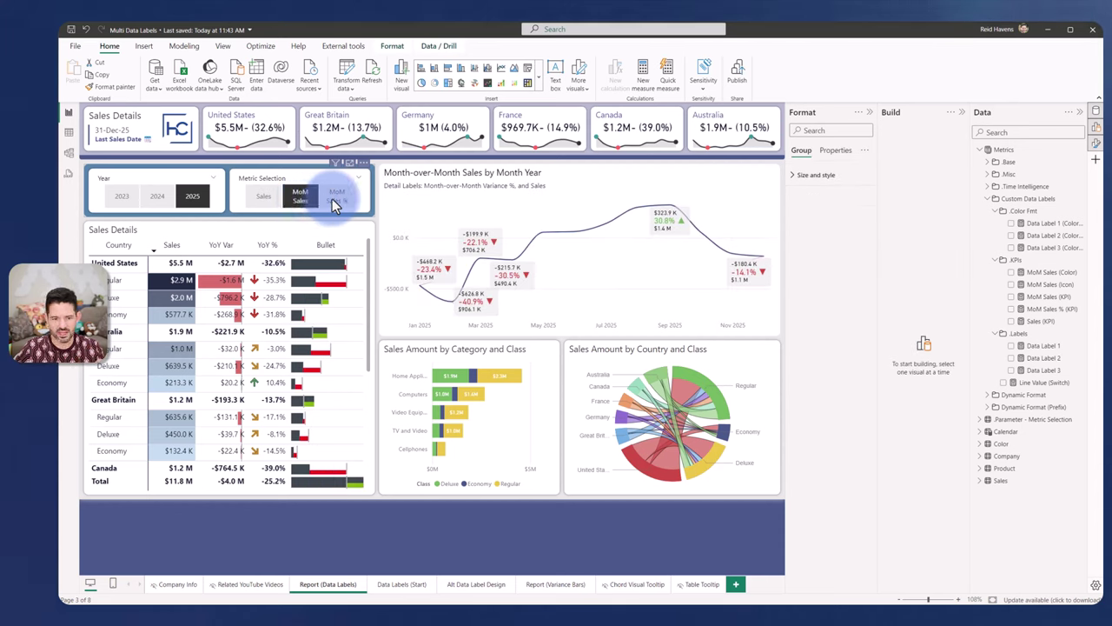
click(336, 198)
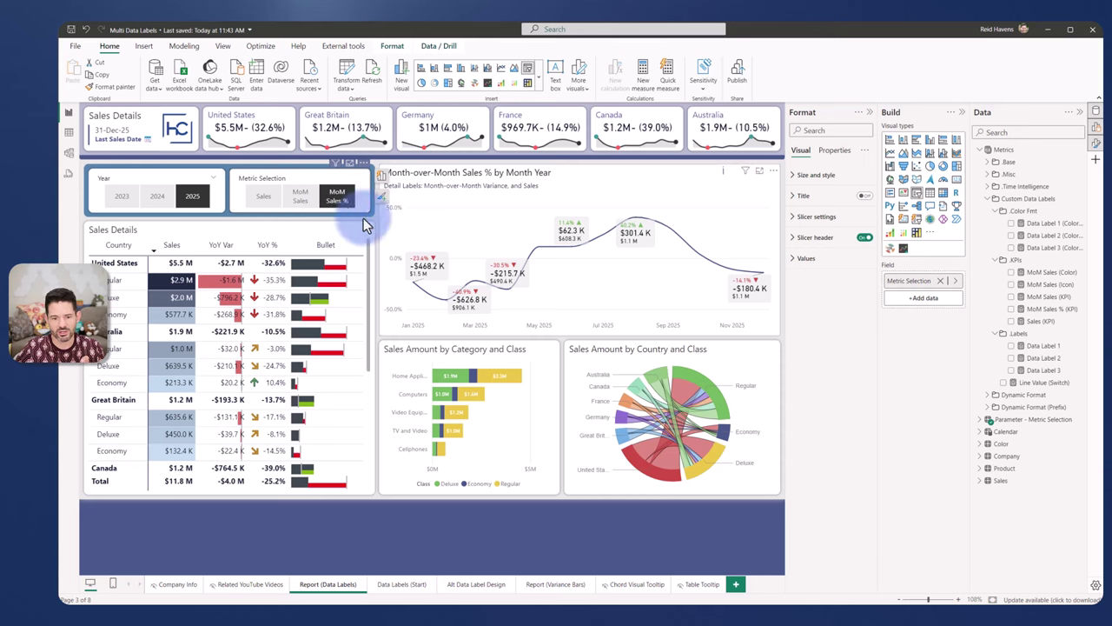
- Return the metric to Sales and select the Sales by Month Year line chart
mouse_move(408, 249)
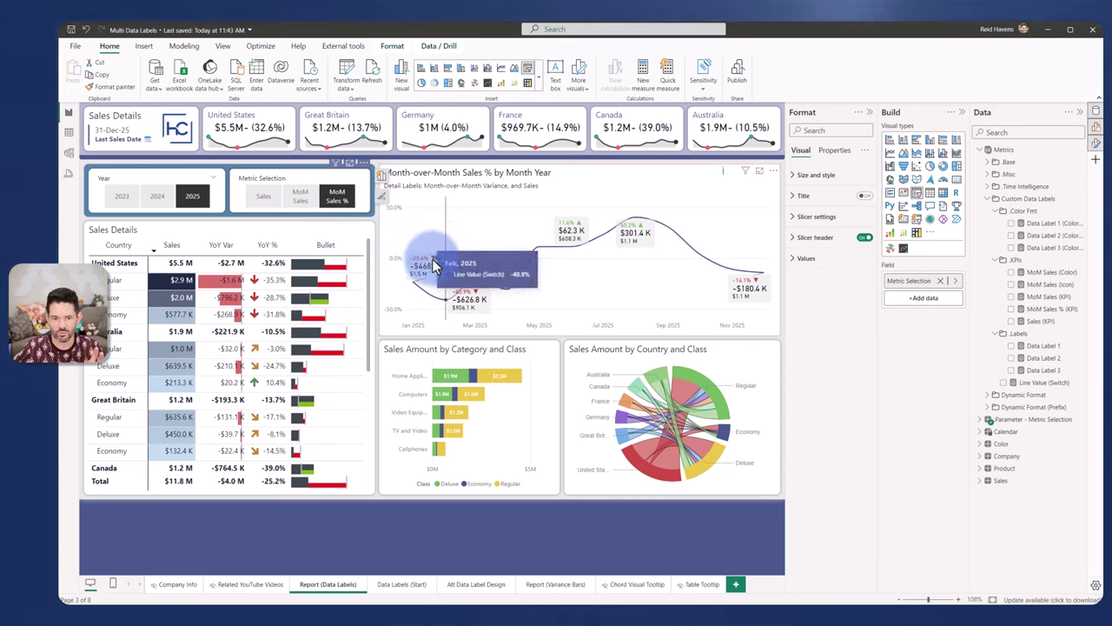
click(312, 200)
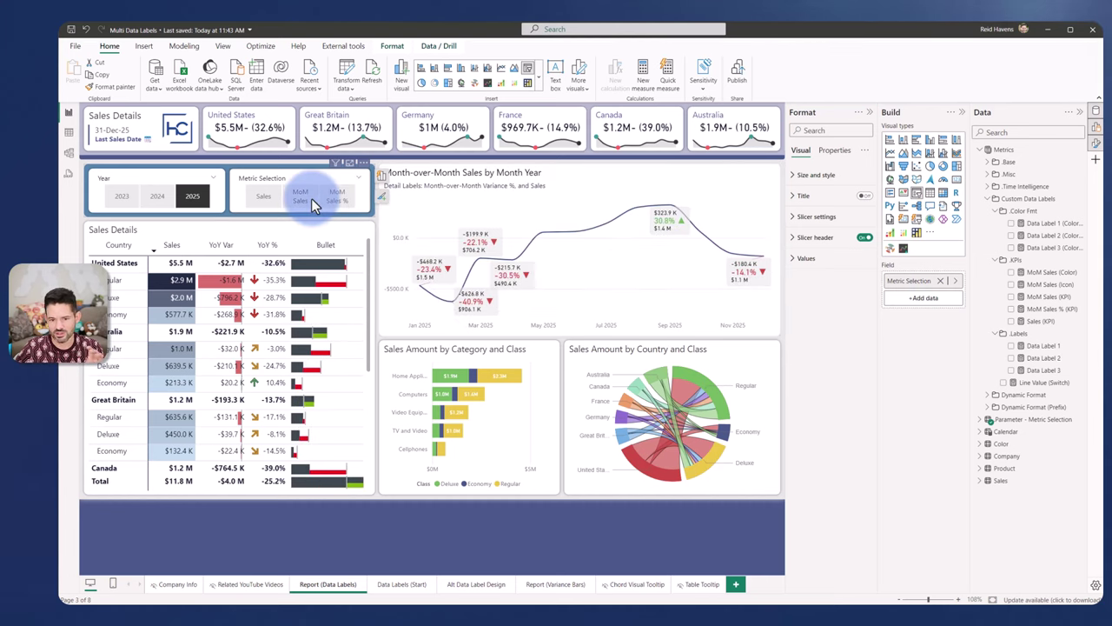
click(270, 197)
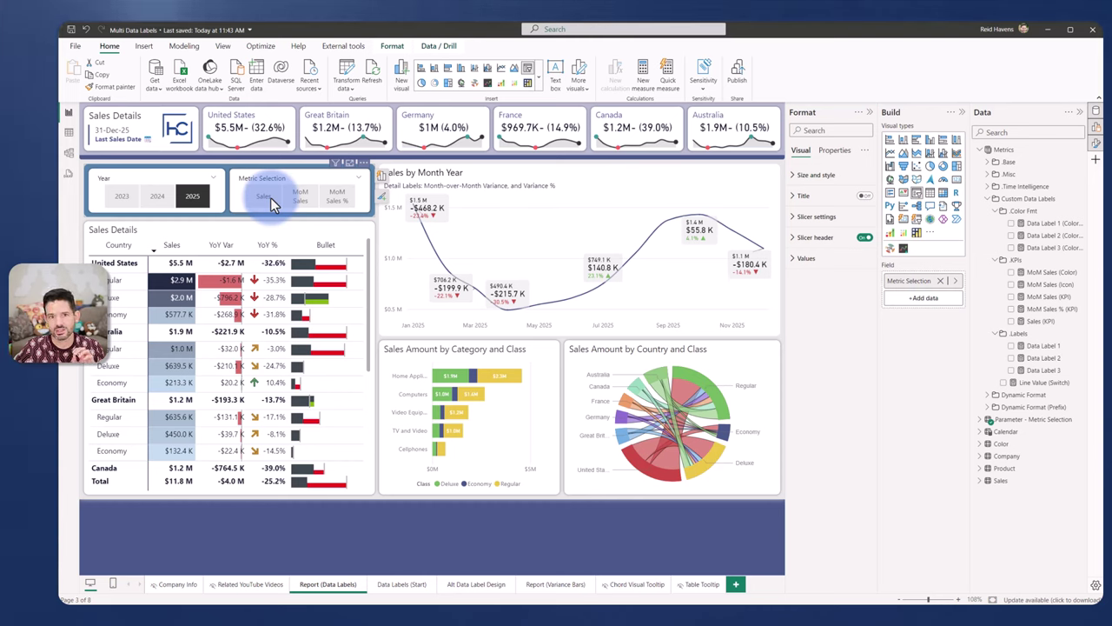
click(270, 197)
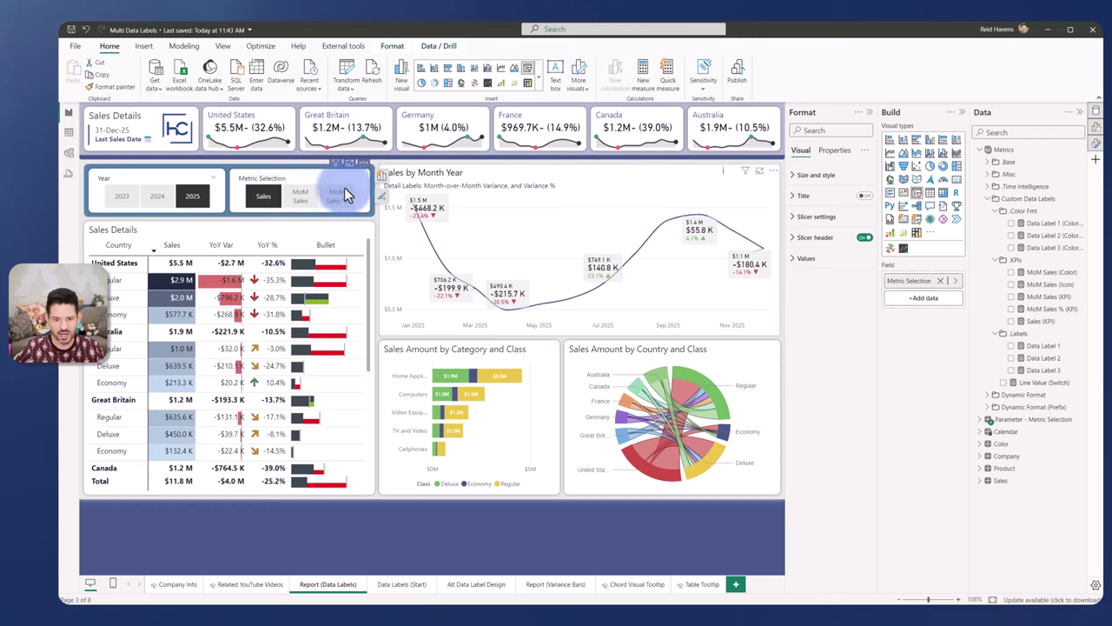
click(437, 180)
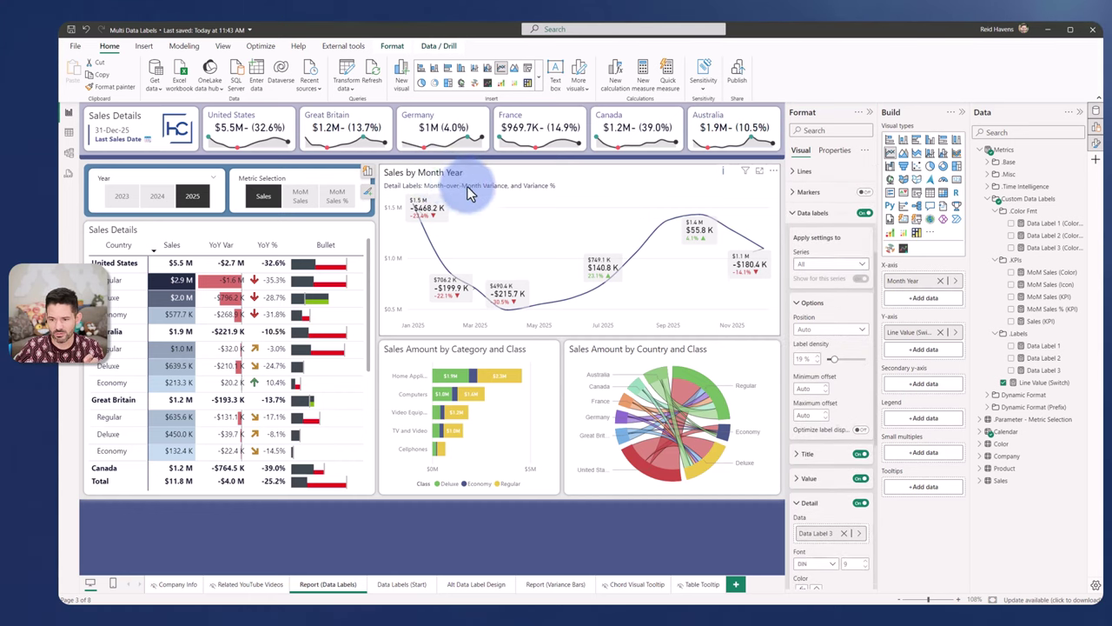
- Collapse Options and Detail, expand the label Title settings, and select the Data Label 1 measure
click(798, 303)
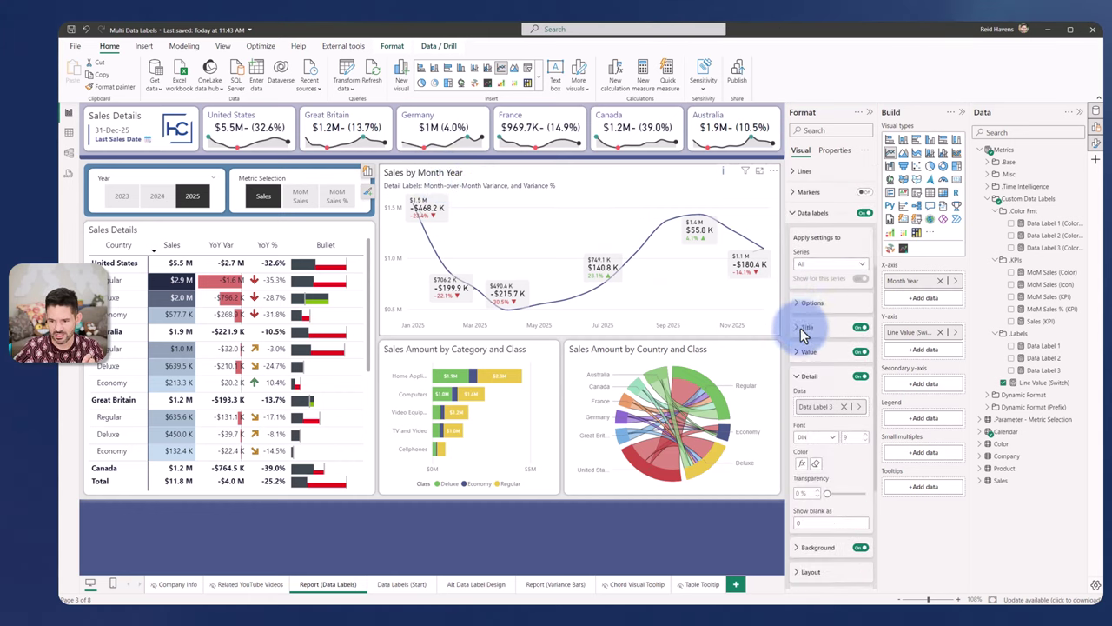
click(803, 376)
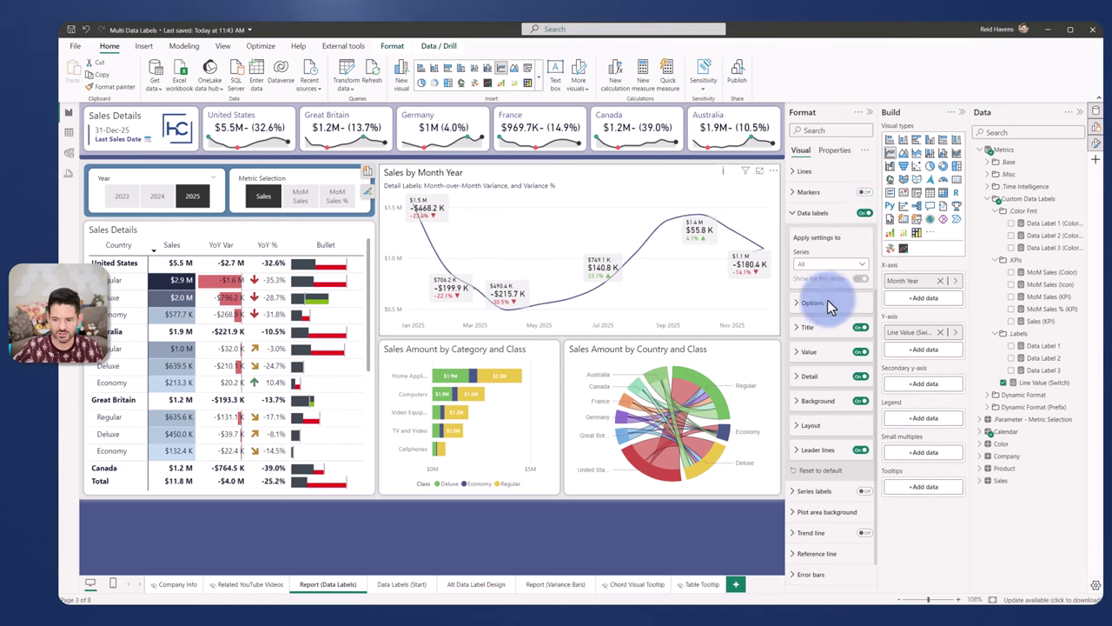
click(814, 328)
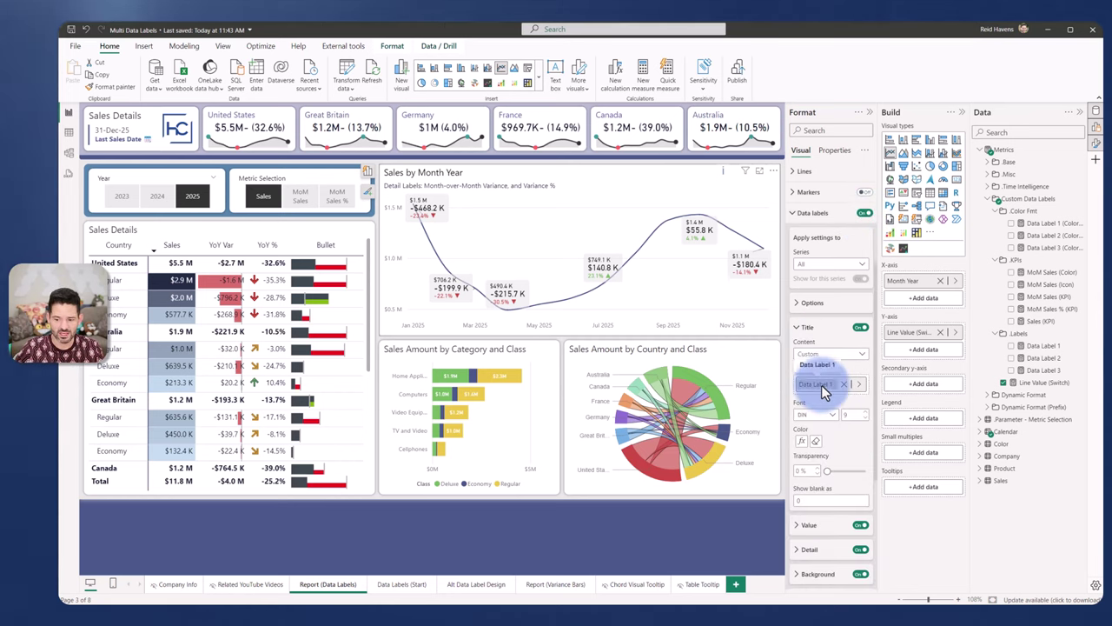
click(1041, 350)
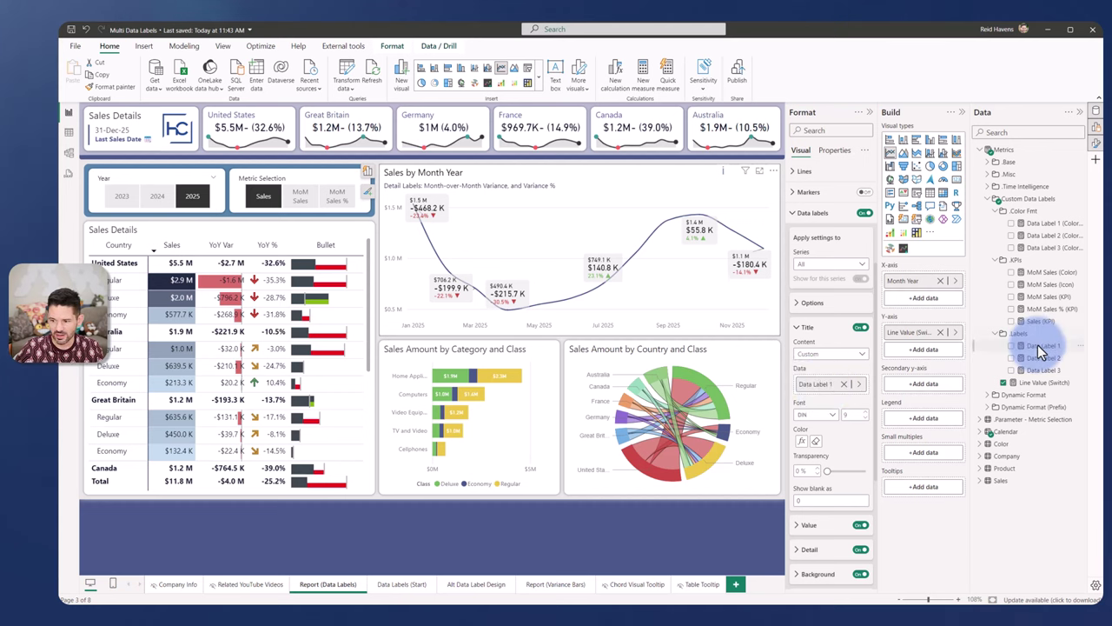
- View the Data Label 1 formula, then the Line Value (Switch) SWITCH formula
click(765, 114)
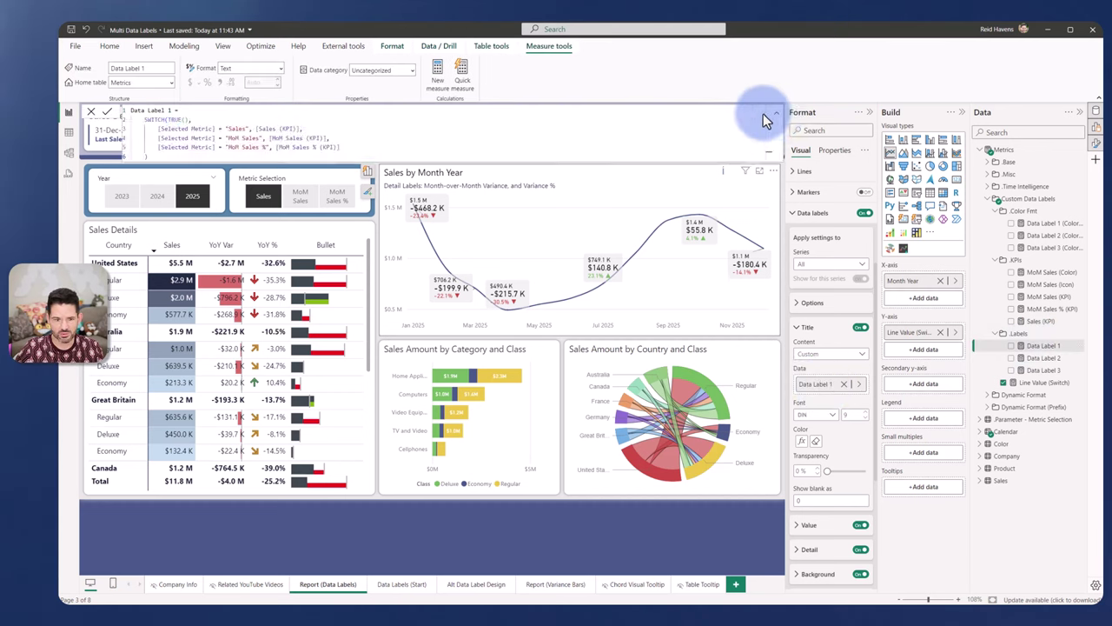
click(266, 139)
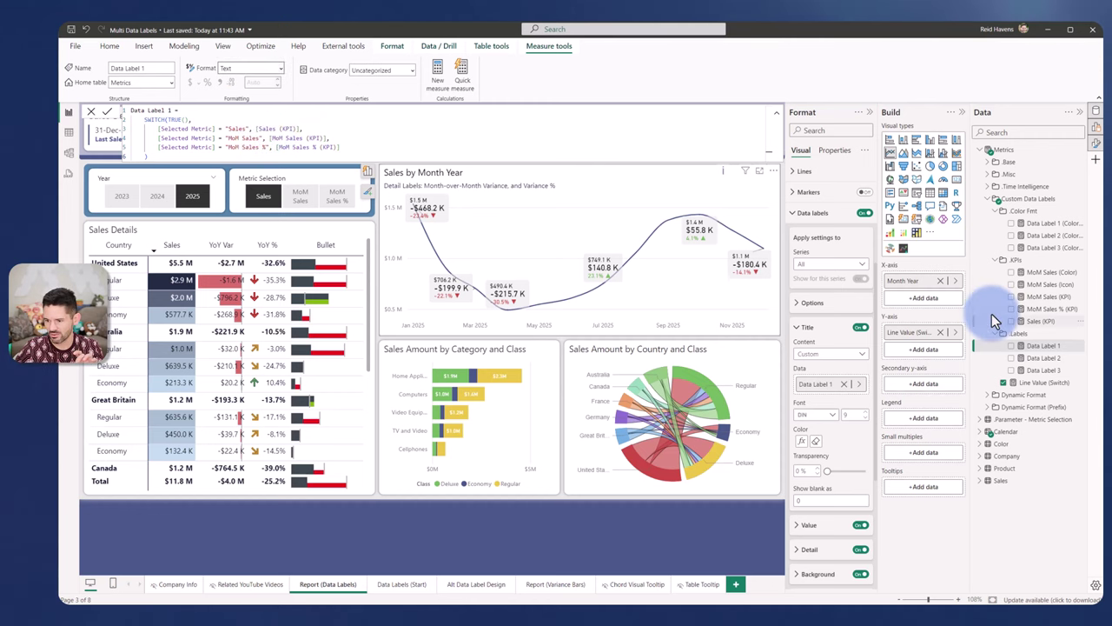
click(1042, 382)
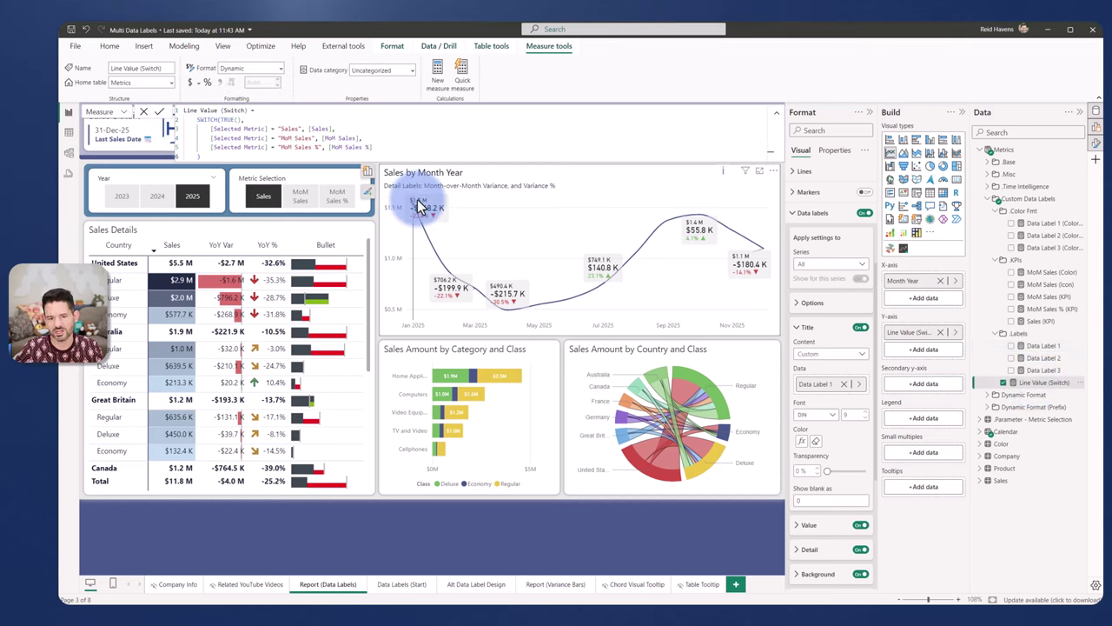
mouse_move(418, 205)
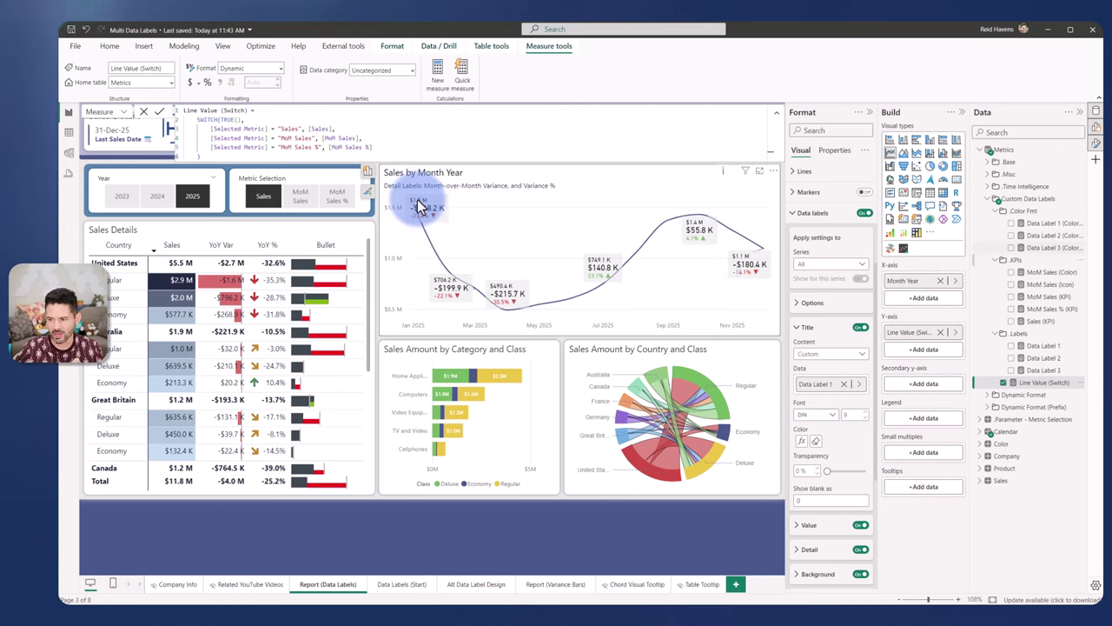
- Inspect the Sales (KPI), MoM Sales (KPI) and MoM Sales % (KPI) formulas, highlighting MoMSalesPct
click(1040, 322)
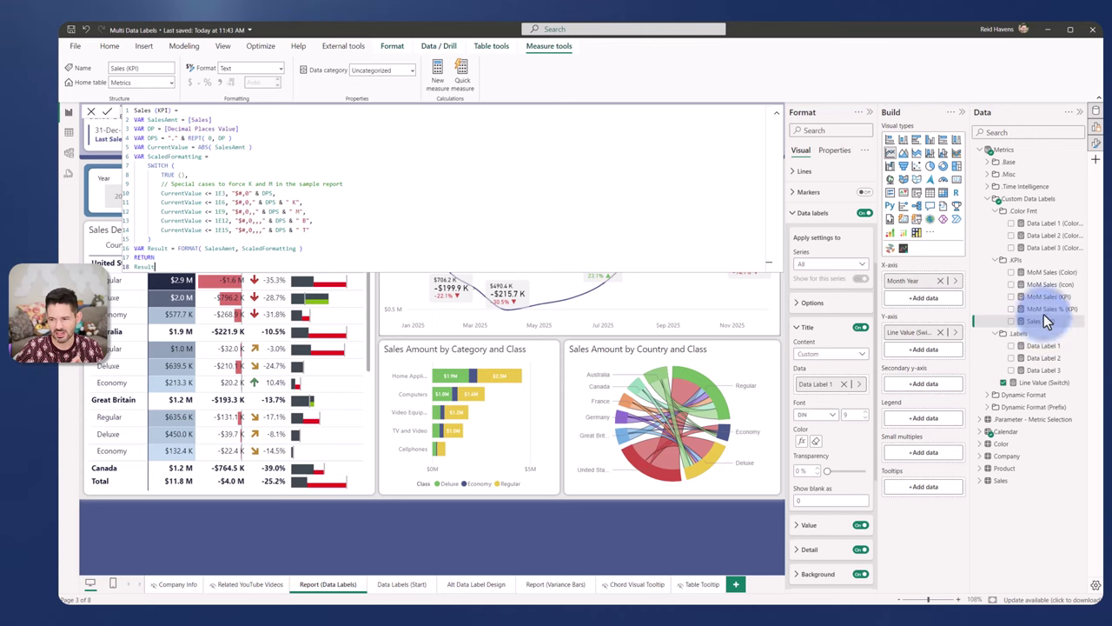
click(1042, 297)
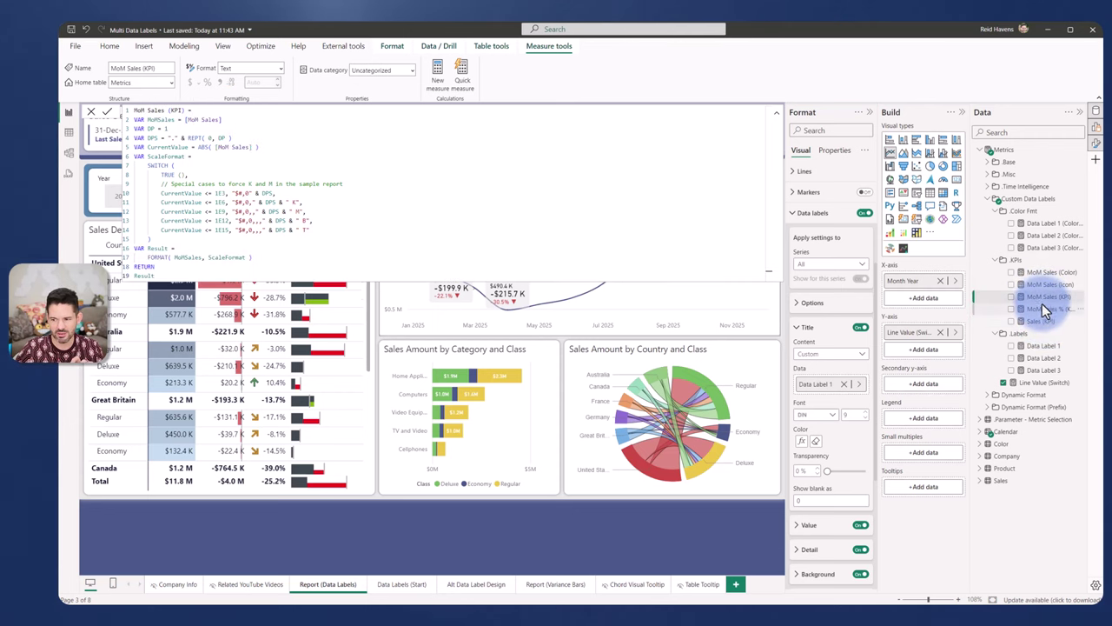
click(1042, 309)
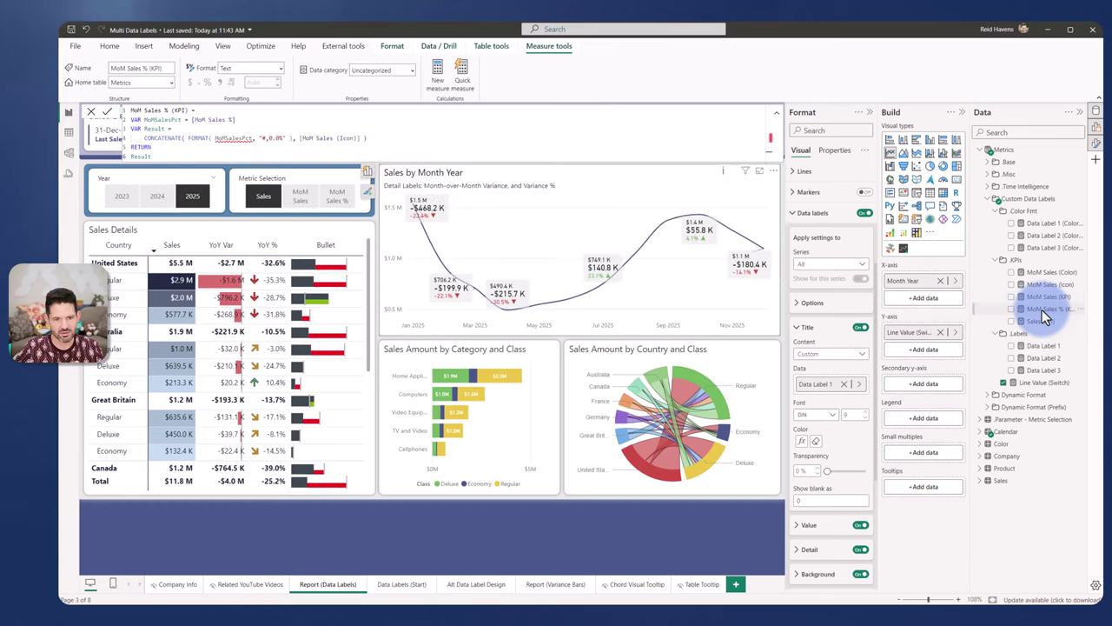
click(255, 133)
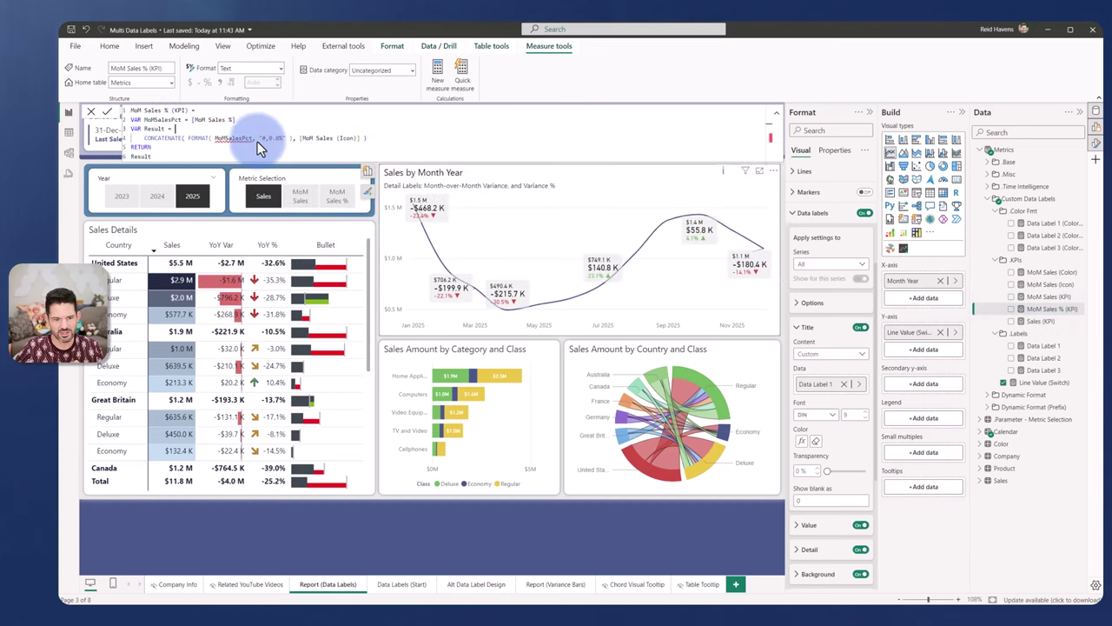
double_click(237, 138)
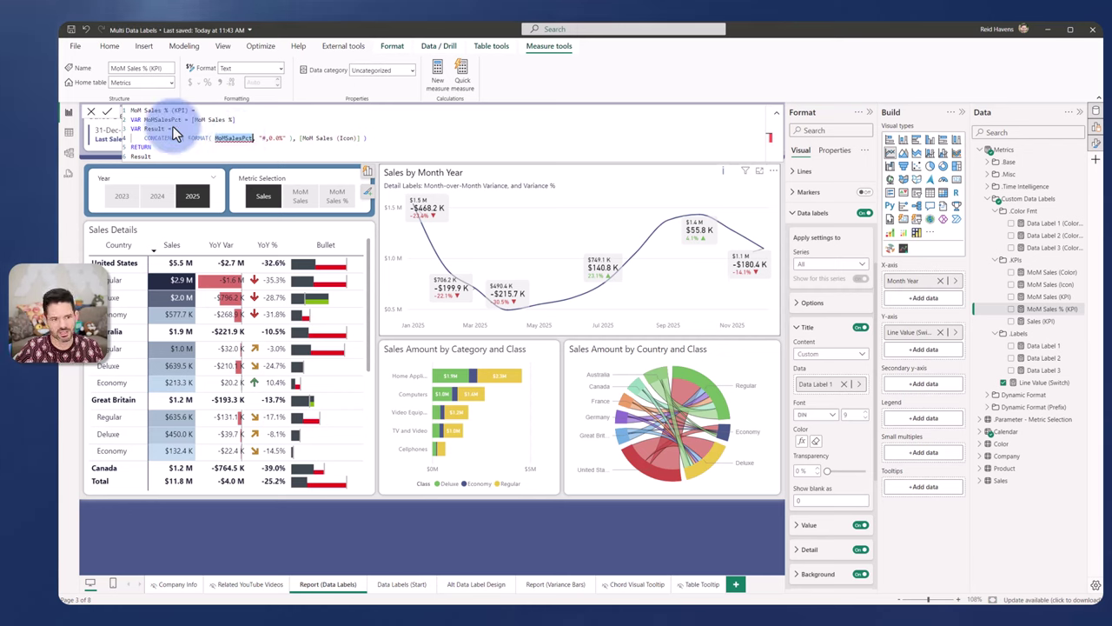
click(266, 138)
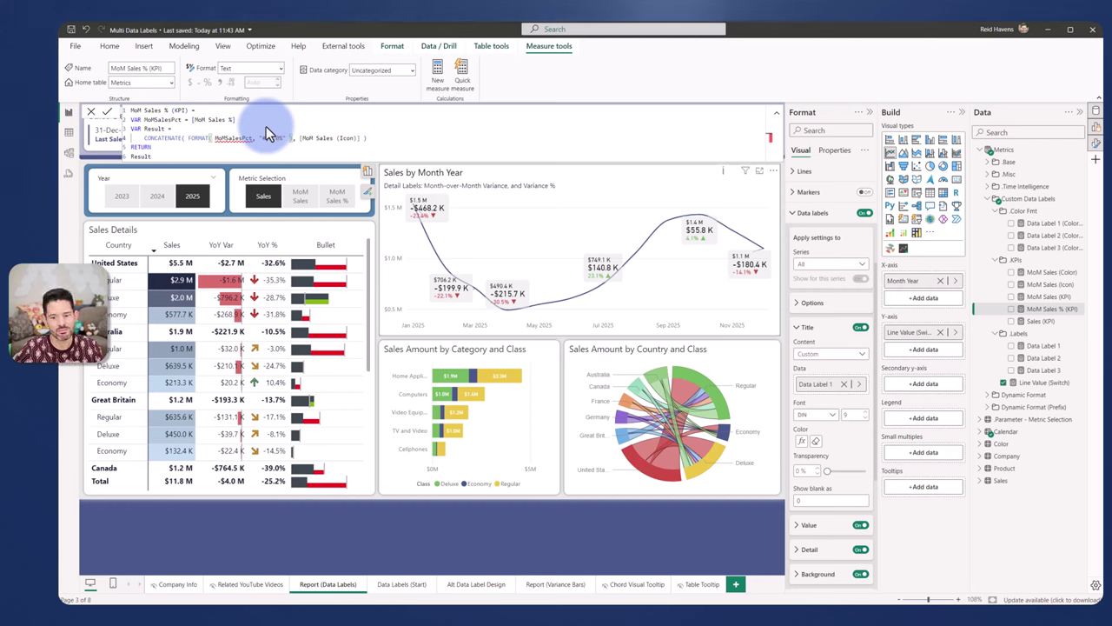
mouse_move(423, 190)
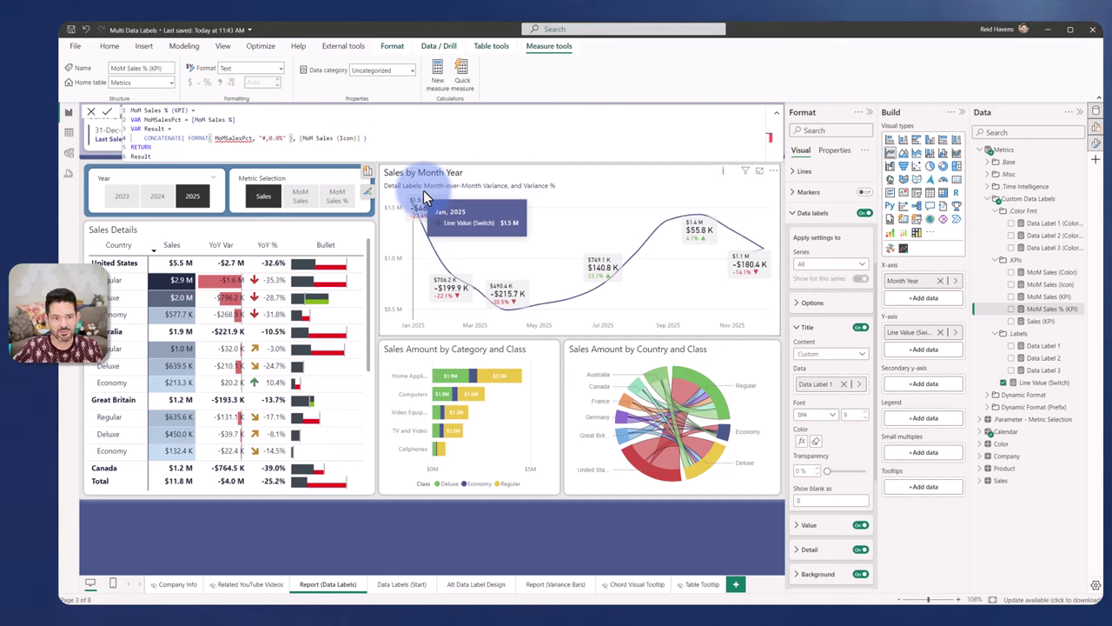
- Review the Sales (KPI) SWITCH scaling cases, then collapse the formula bar to one line
click(1041, 322)
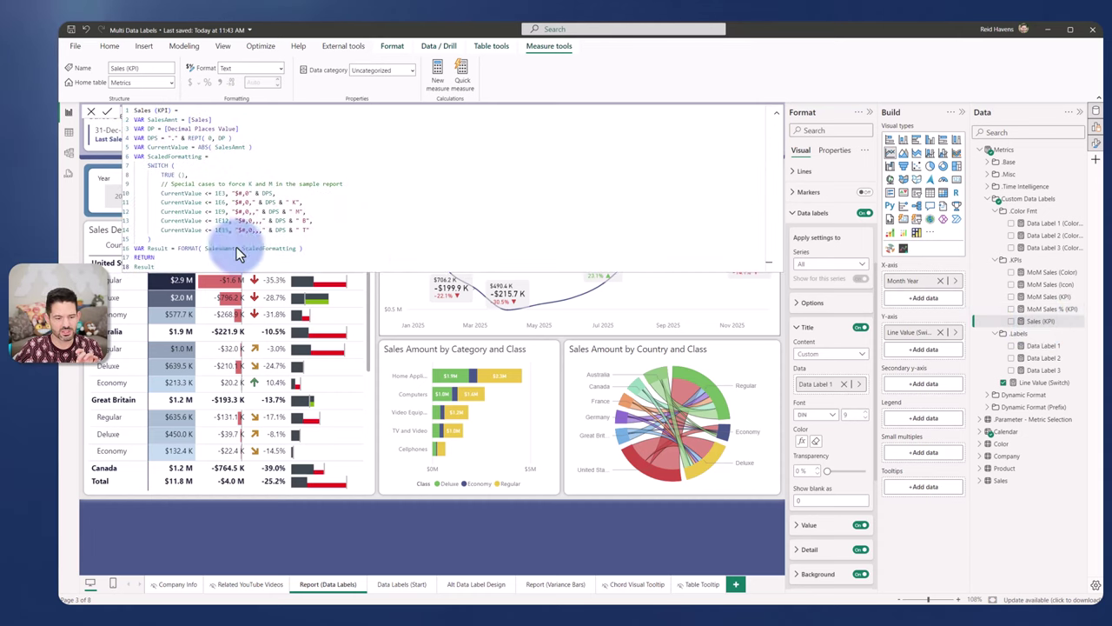
drag(166, 239, 133, 168)
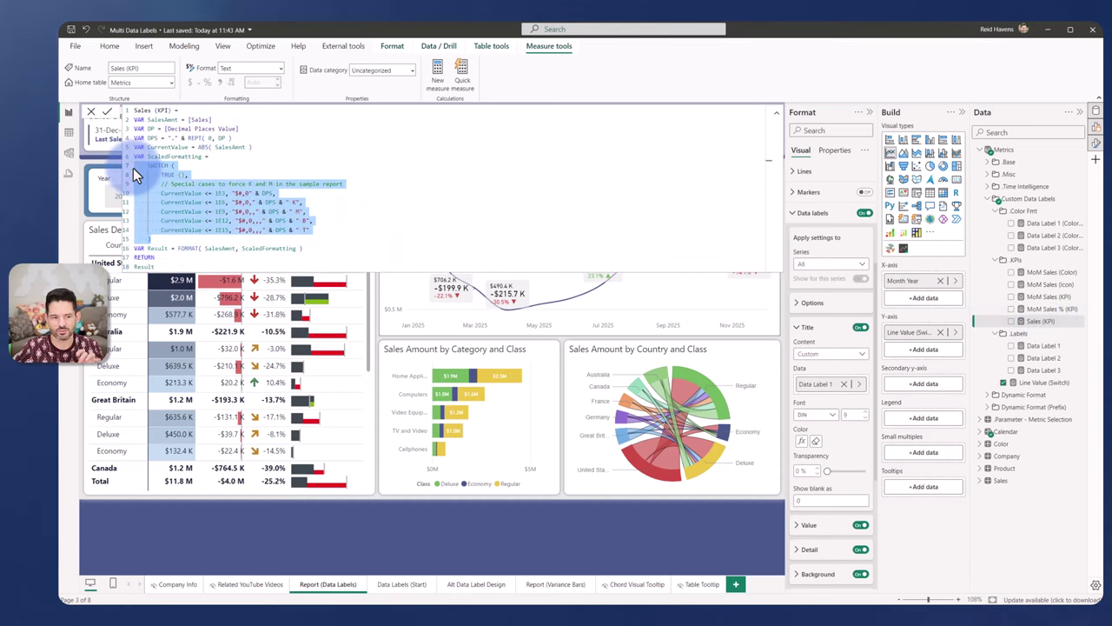
click(212, 181)
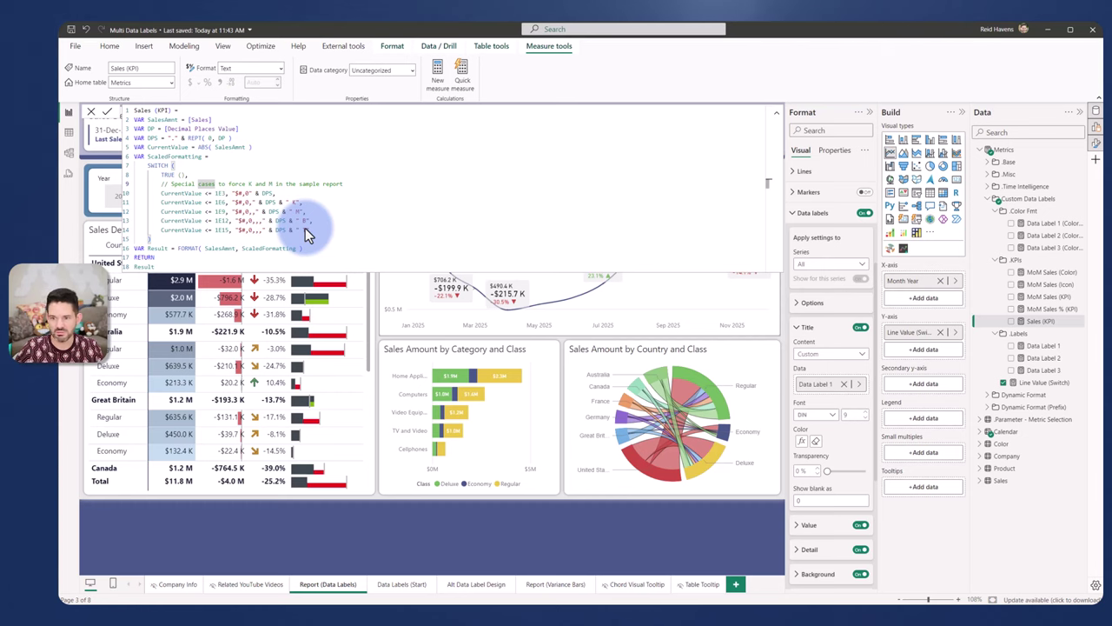
click(777, 114)
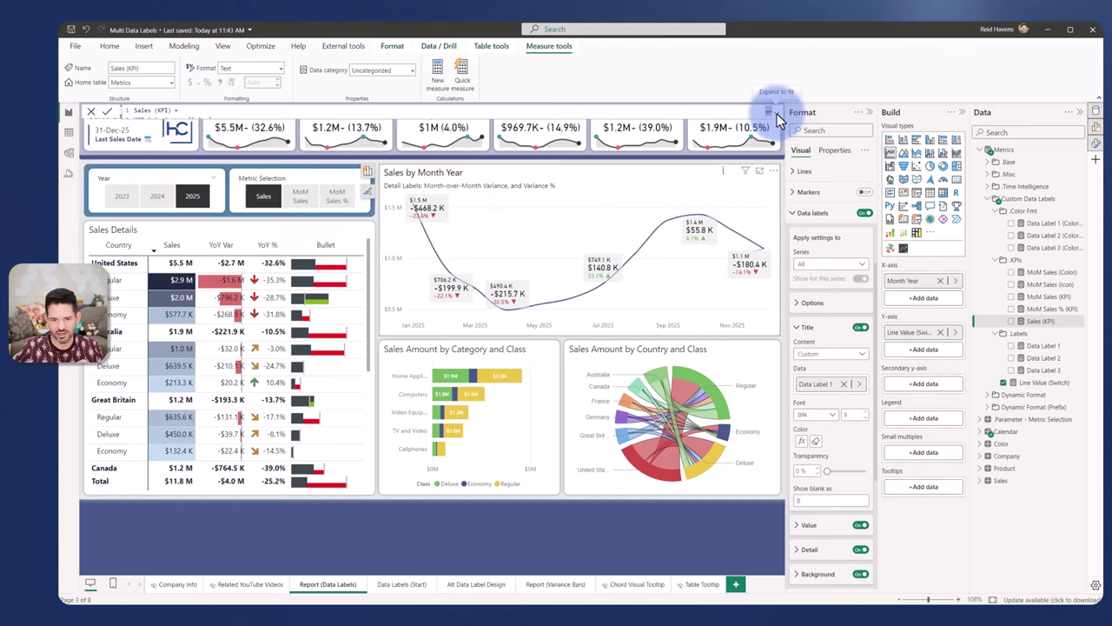
click(1046, 347)
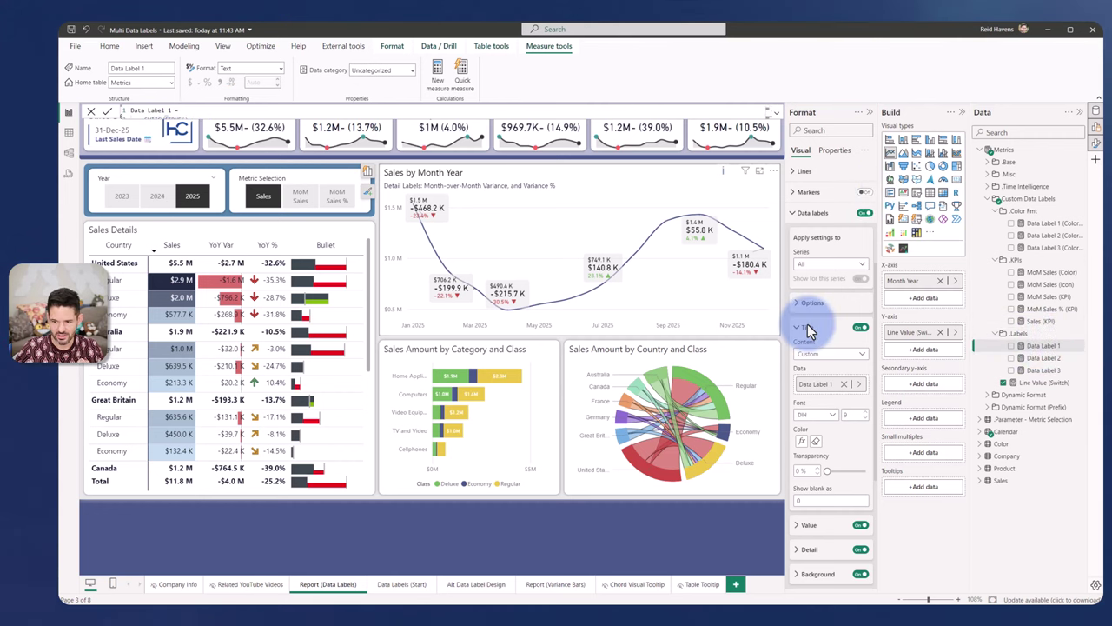
click(810, 352)
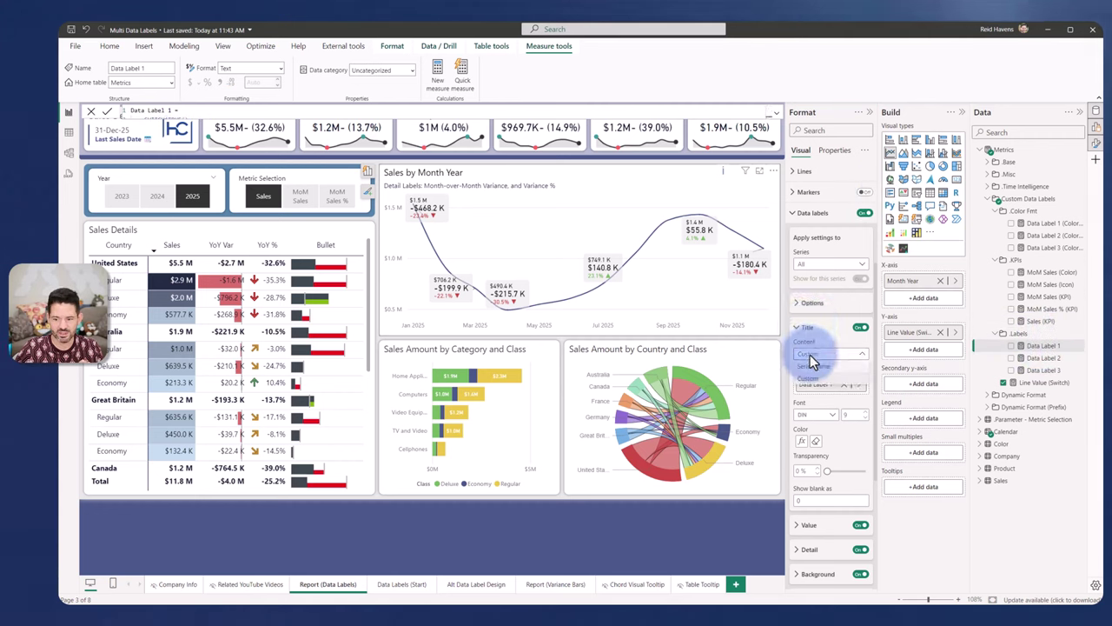
click(813, 377)
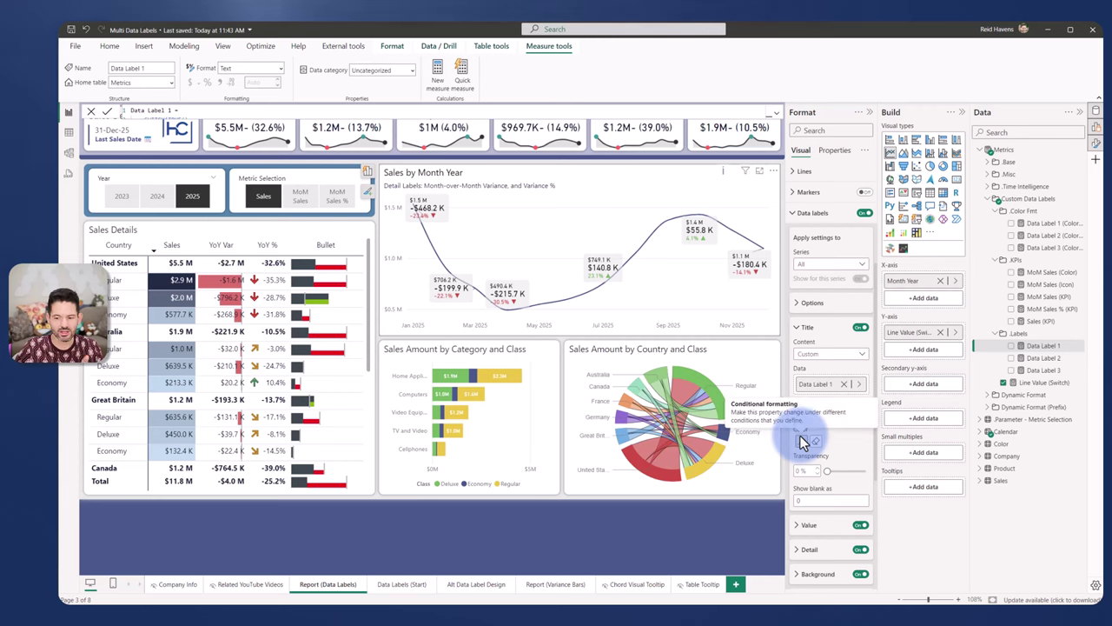
click(341, 192)
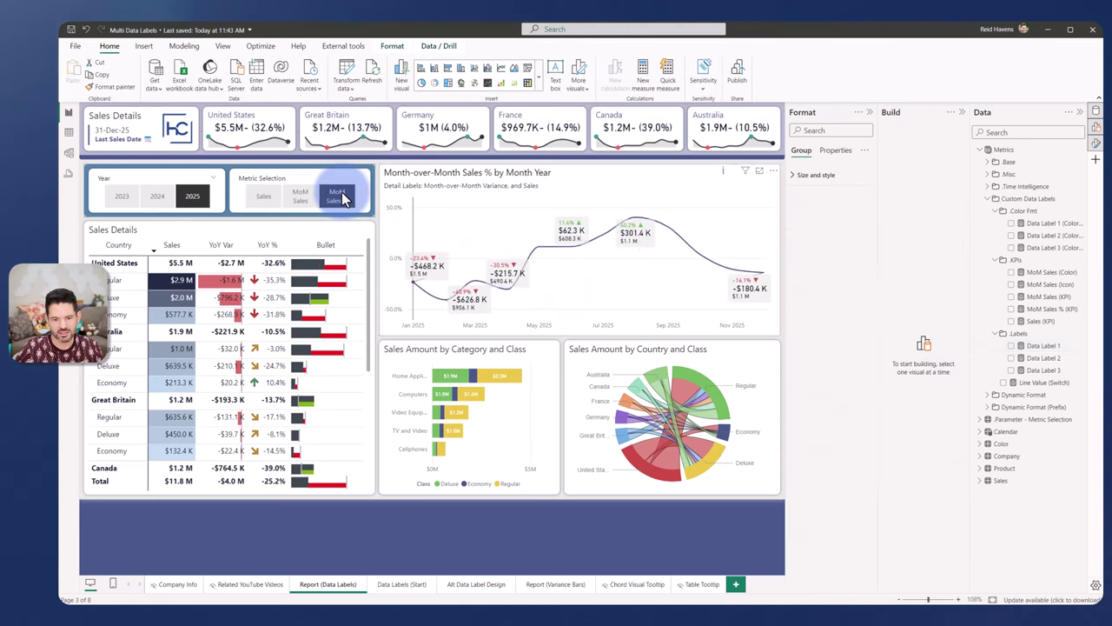
click(265, 197)
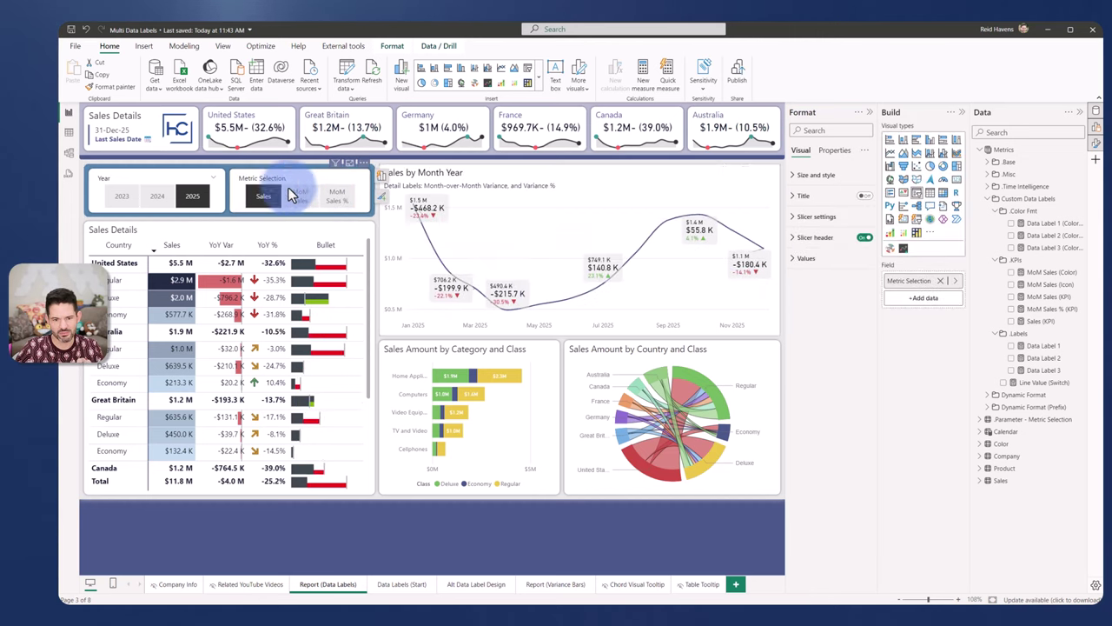
click(409, 171)
click(519, 230)
scroll(827, 389, down, 5)
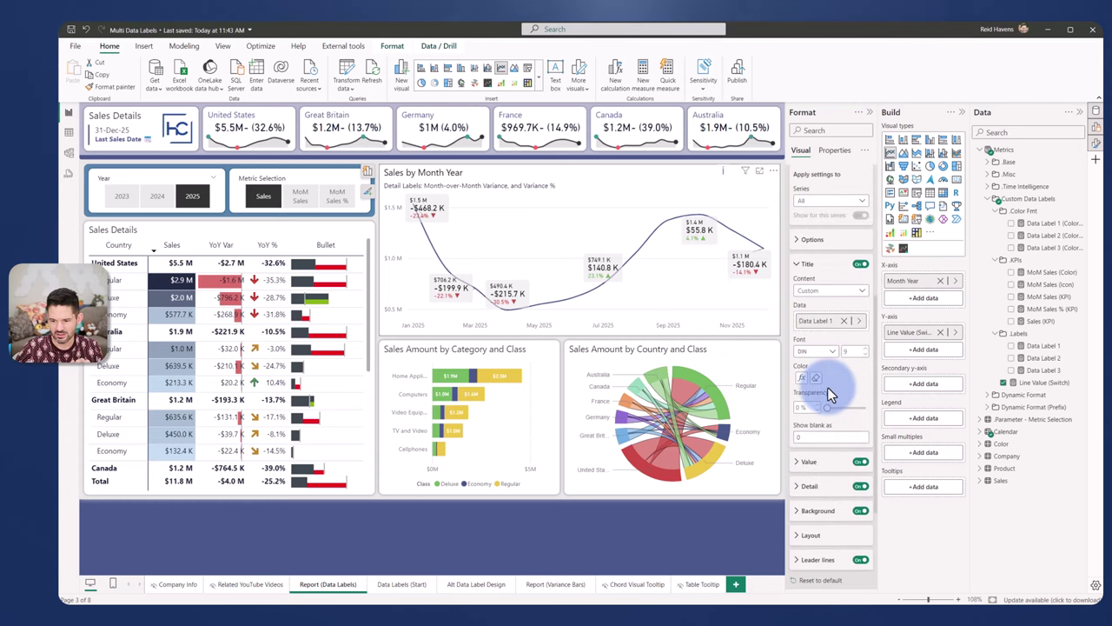
click(803, 376)
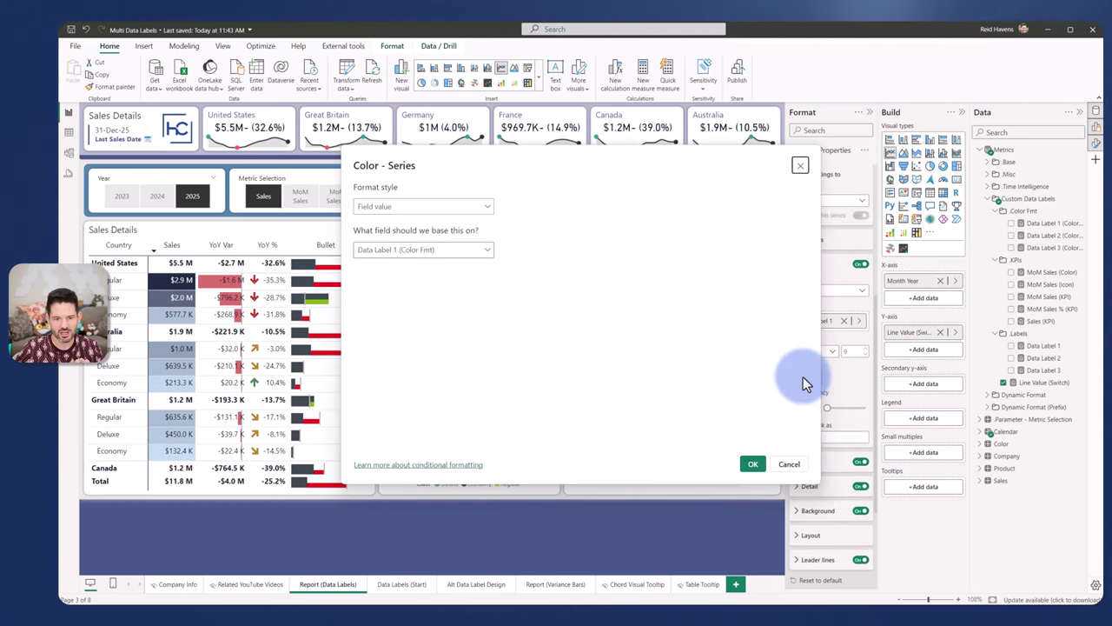
click(756, 464)
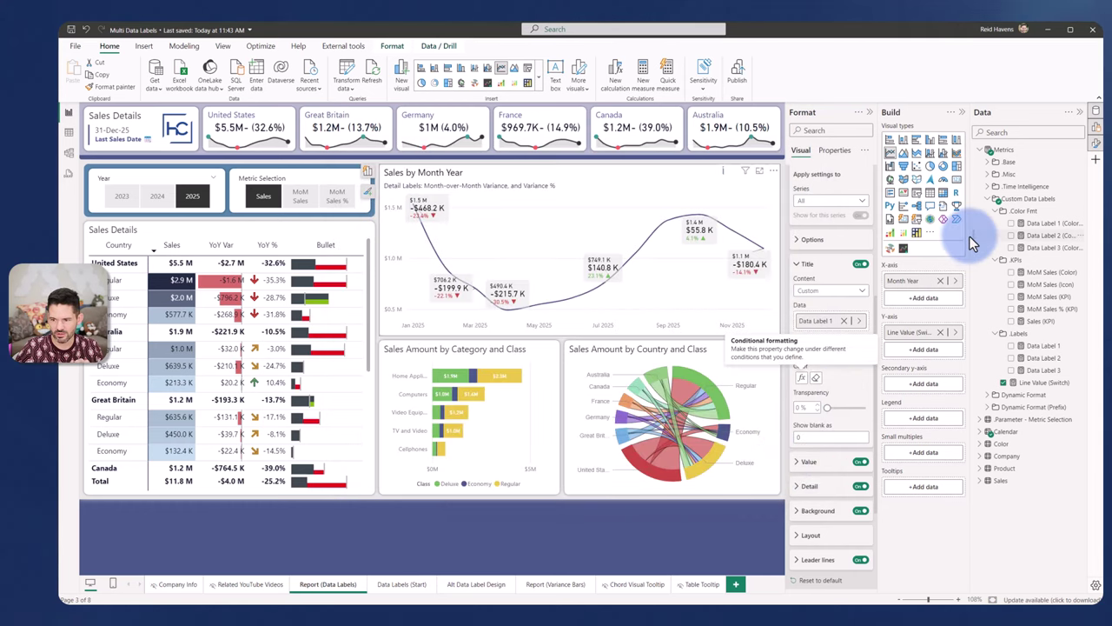
drag(971, 244, 961, 235)
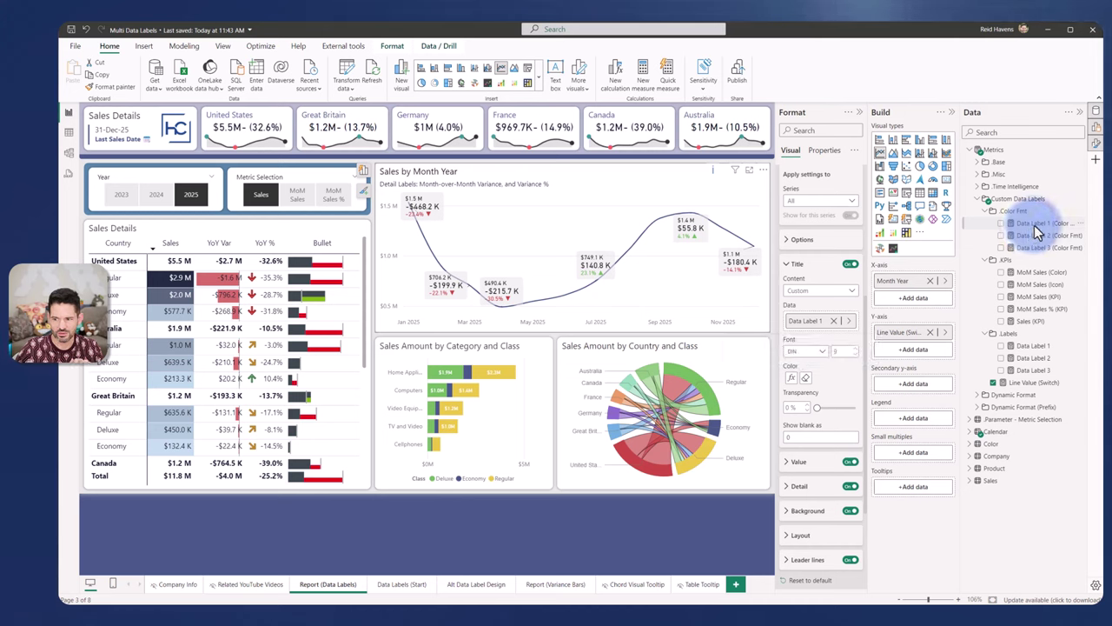
click(1036, 224)
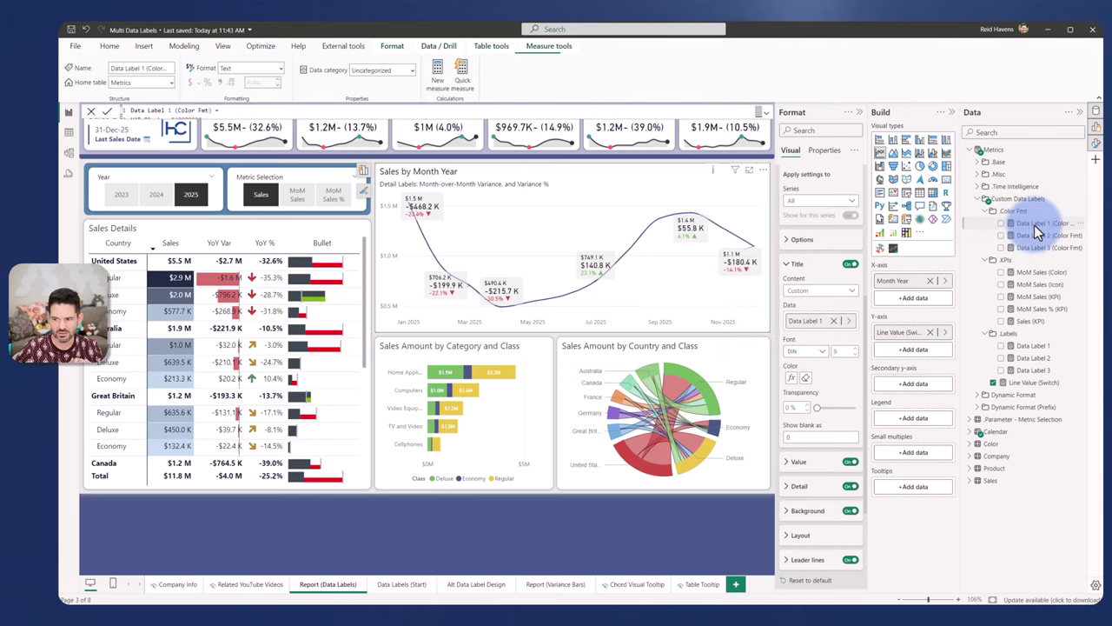
click(766, 112)
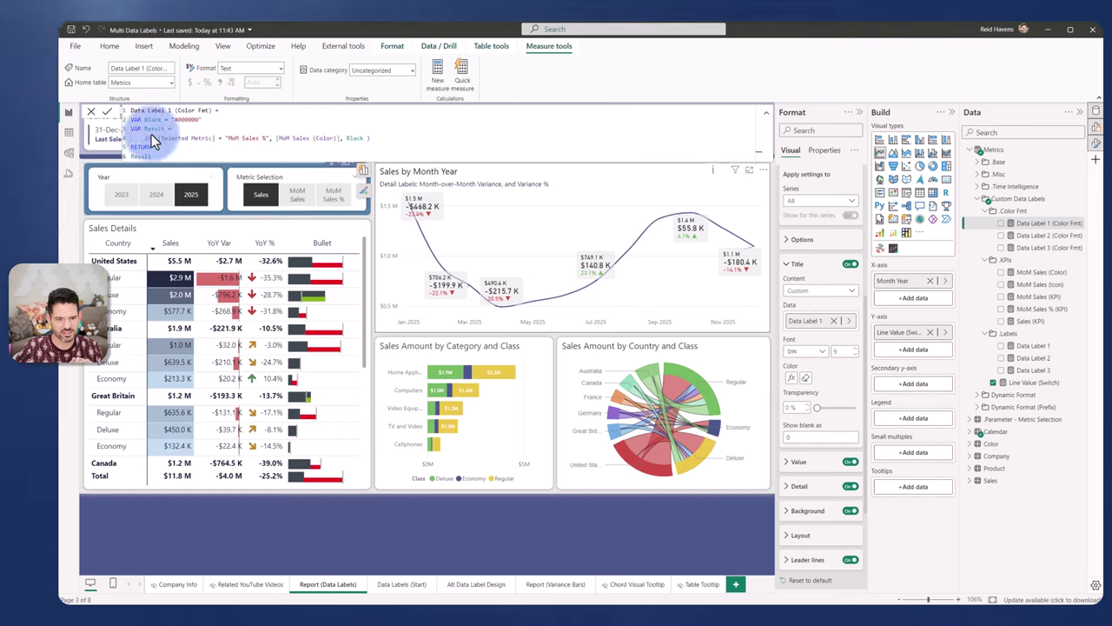
click(243, 136)
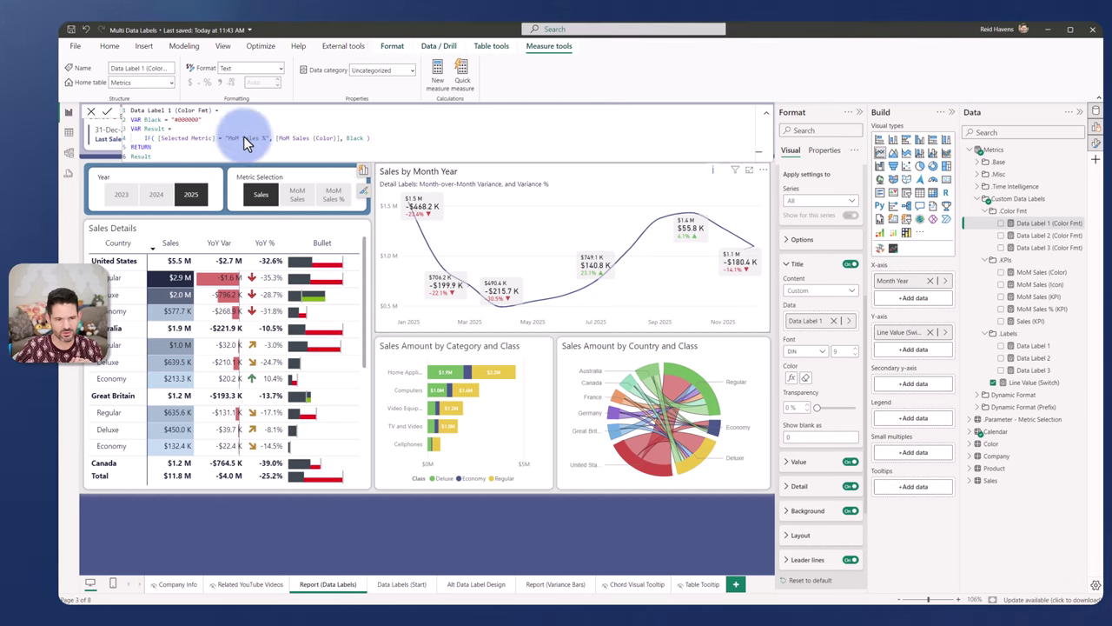
drag(276, 138, 343, 139)
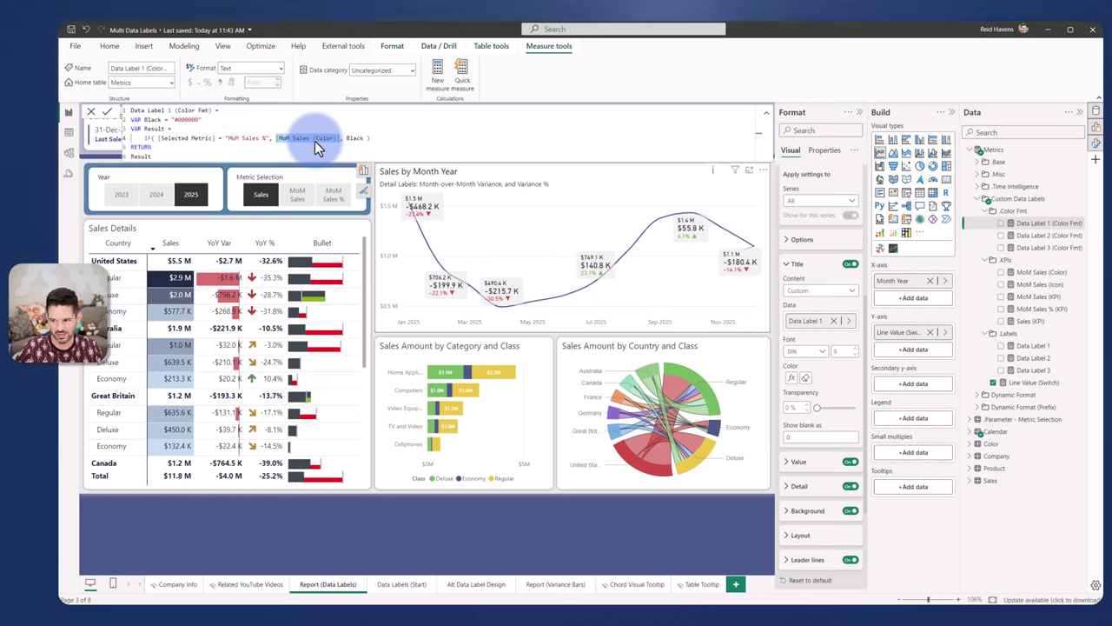
click(1038, 273)
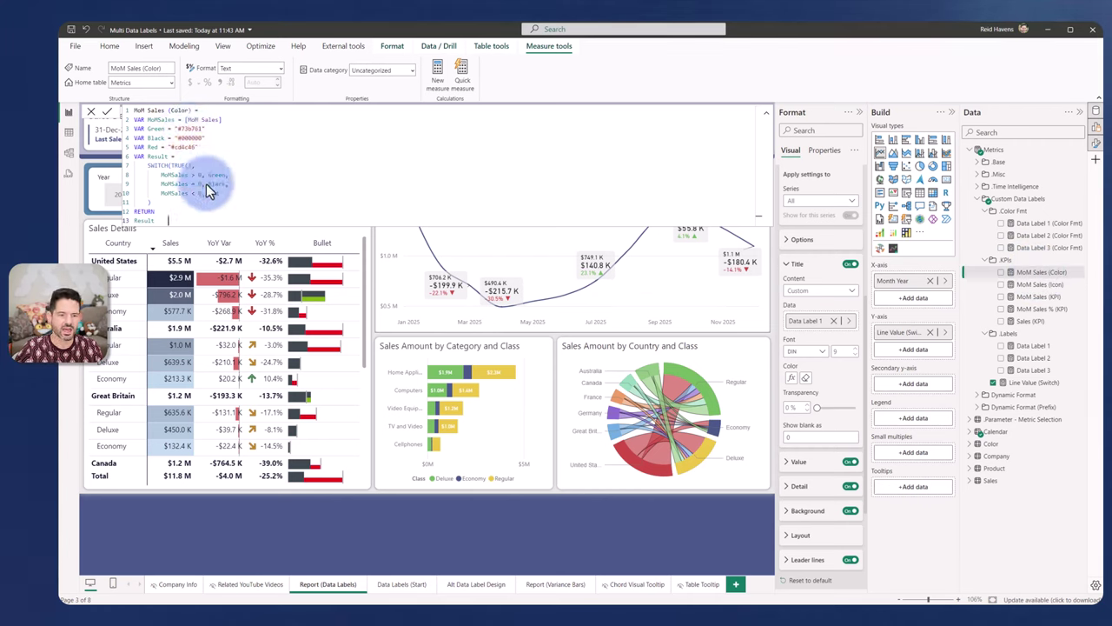
click(766, 115)
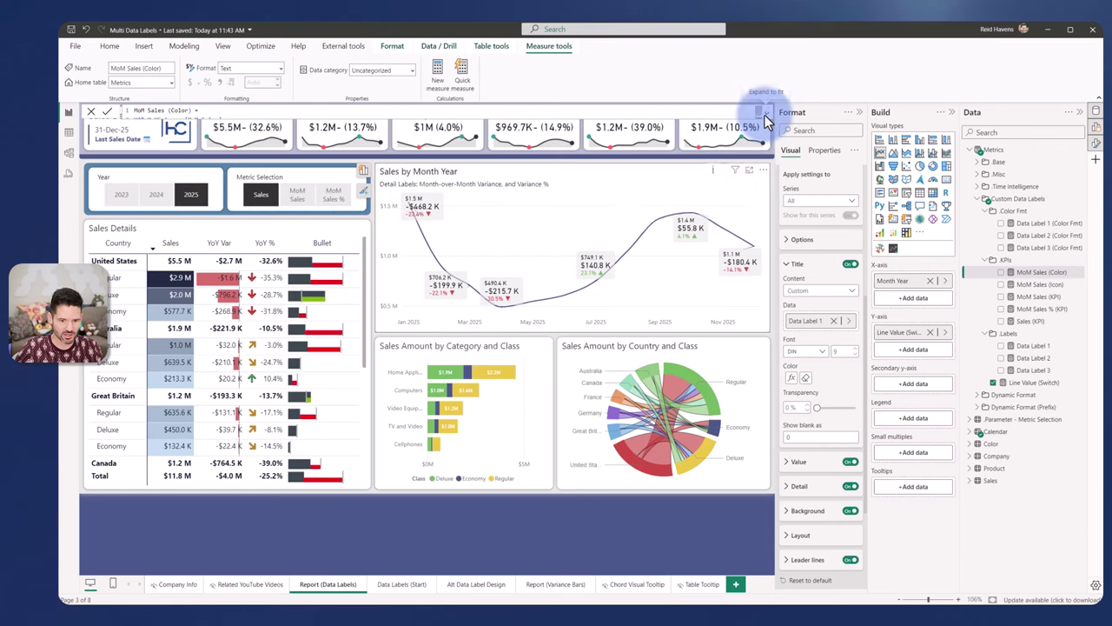
click(338, 209)
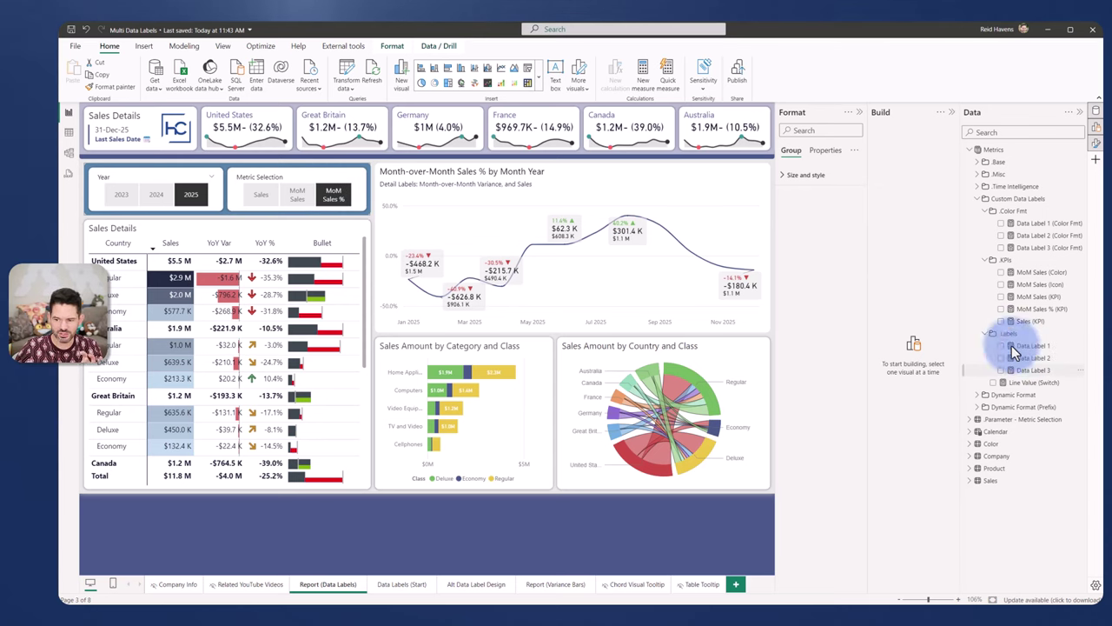
click(297, 200)
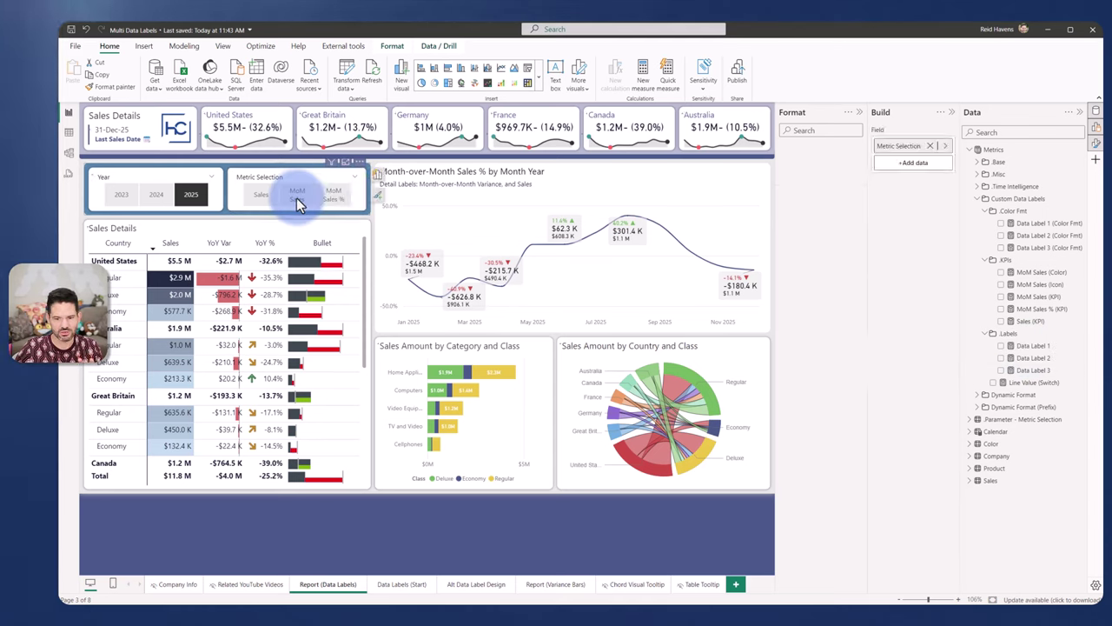
click(263, 198)
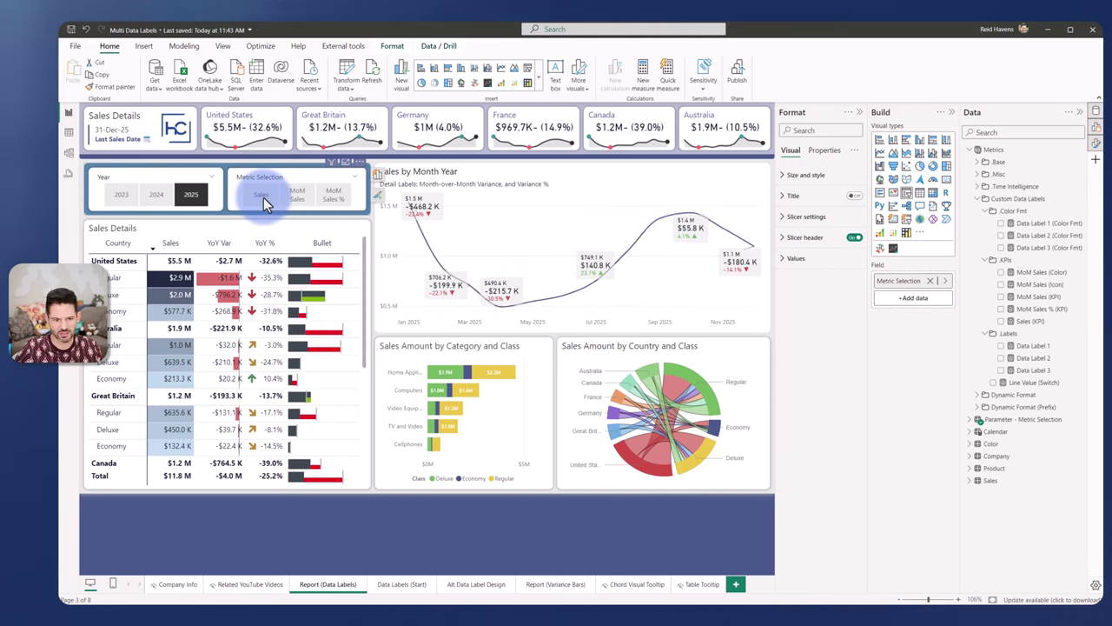
click(560, 178)
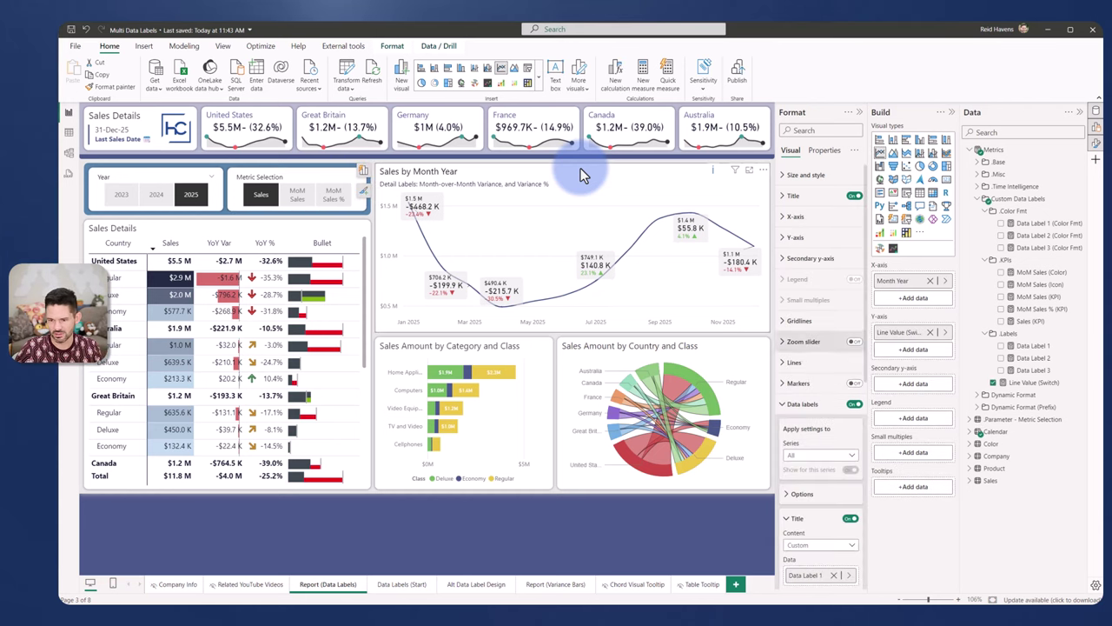
- Collapse Title, review and collapse Value, then expand the Detail label settings using Data Label 3
scroll(791, 374, down, 3)
click(808, 396)
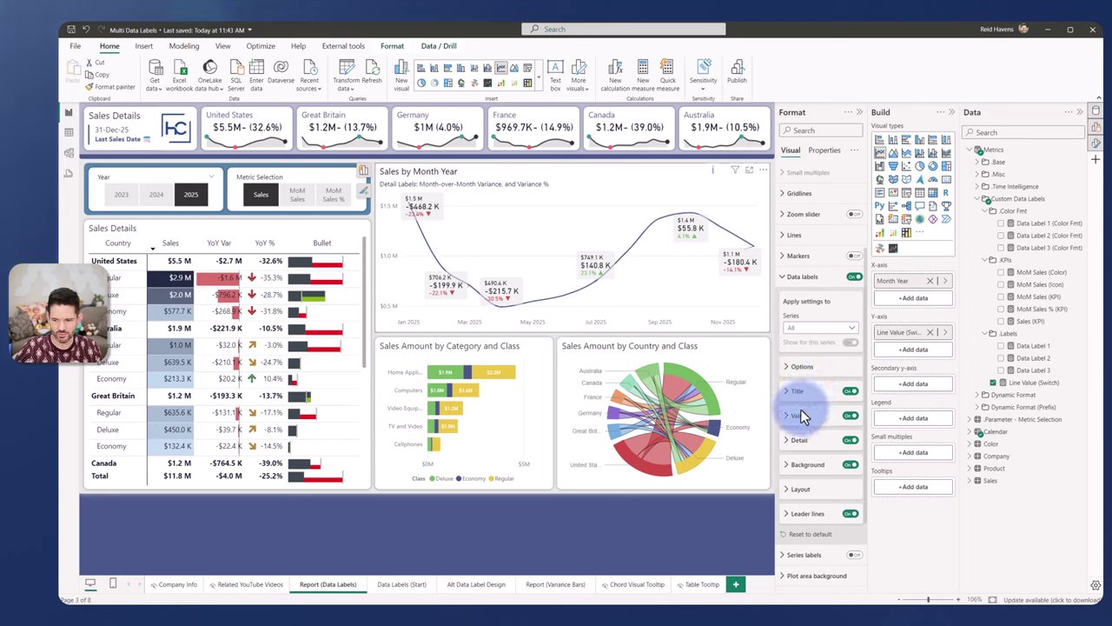
click(801, 415)
scroll(801, 415, down, 3)
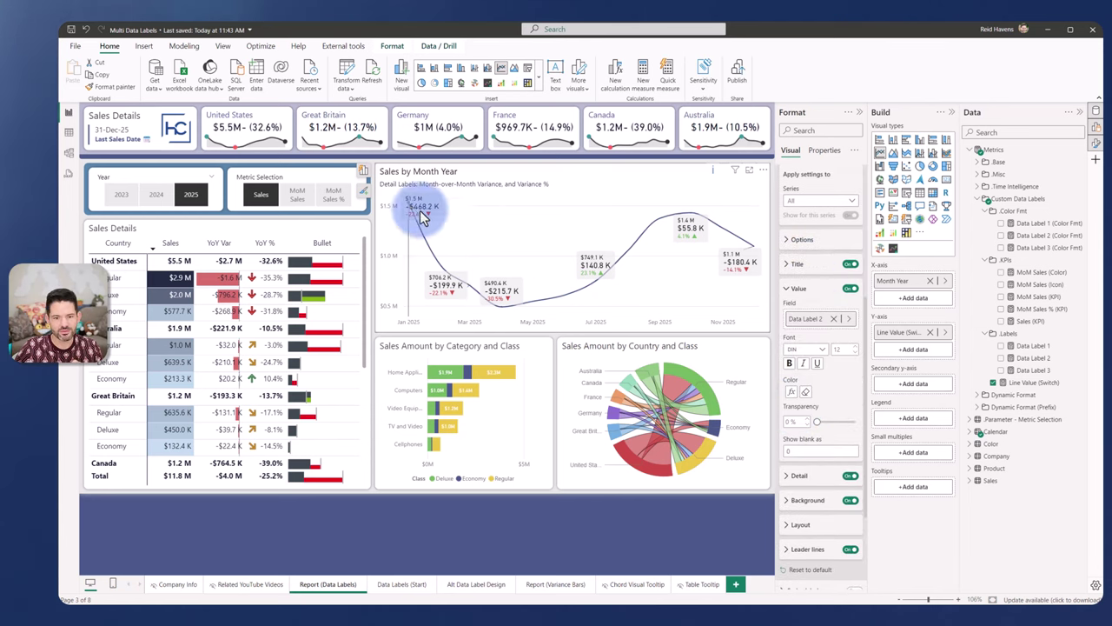
mouse_move(413, 212)
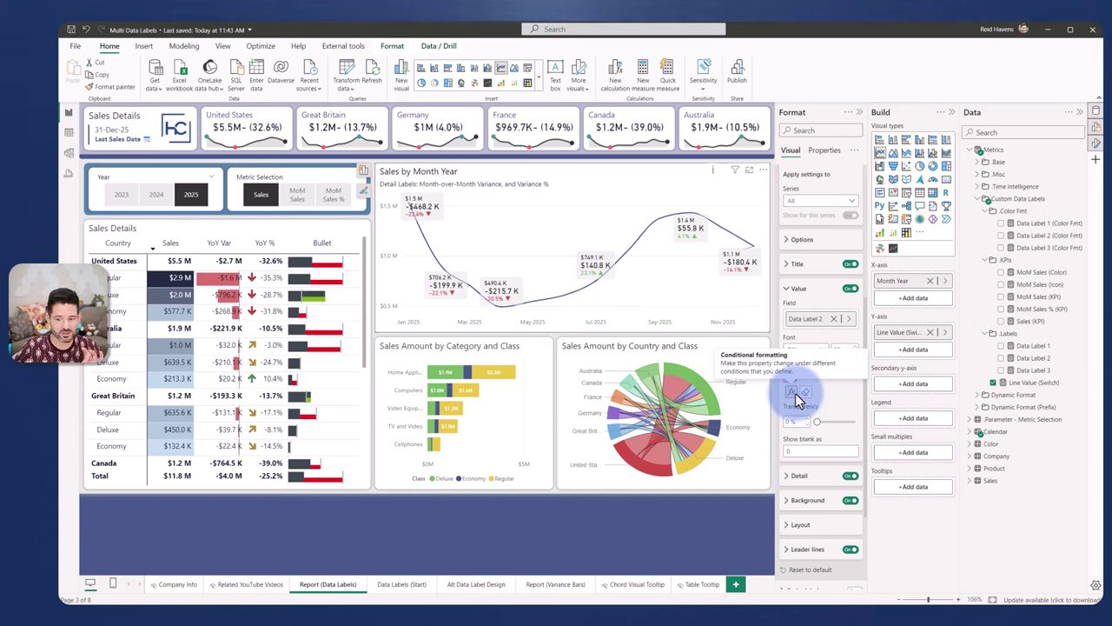
click(795, 291)
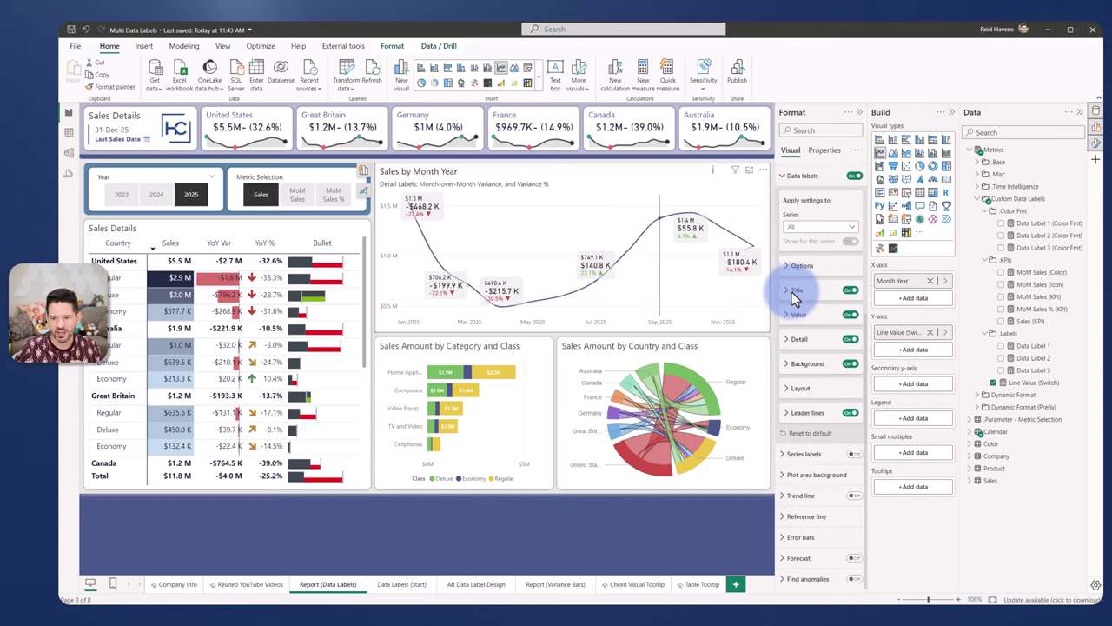
click(816, 340)
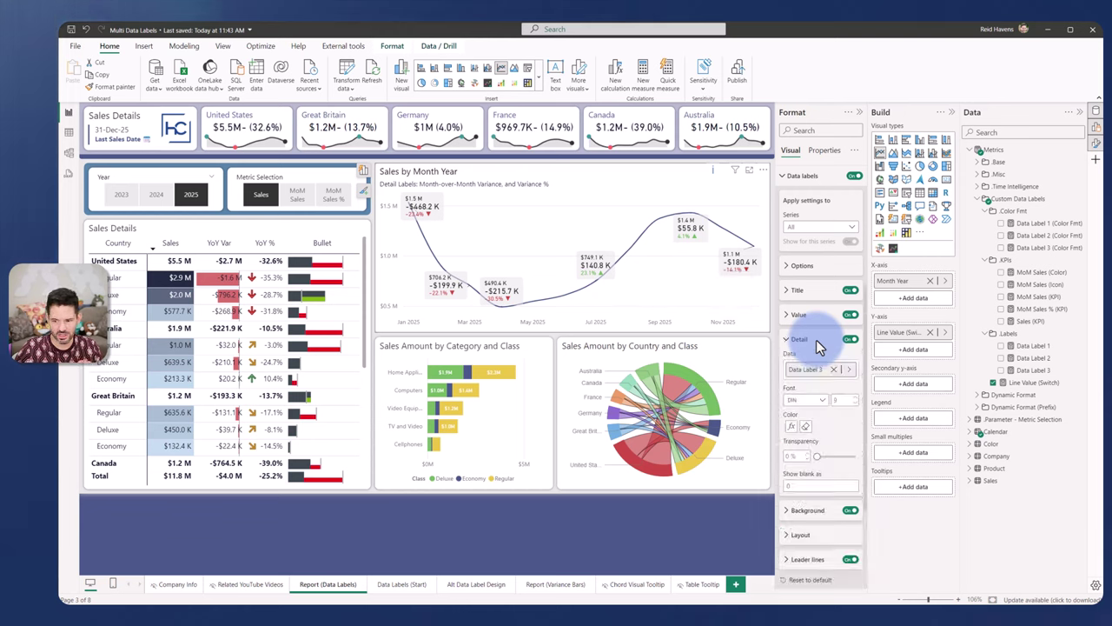
scroll(816, 340, down, 2)
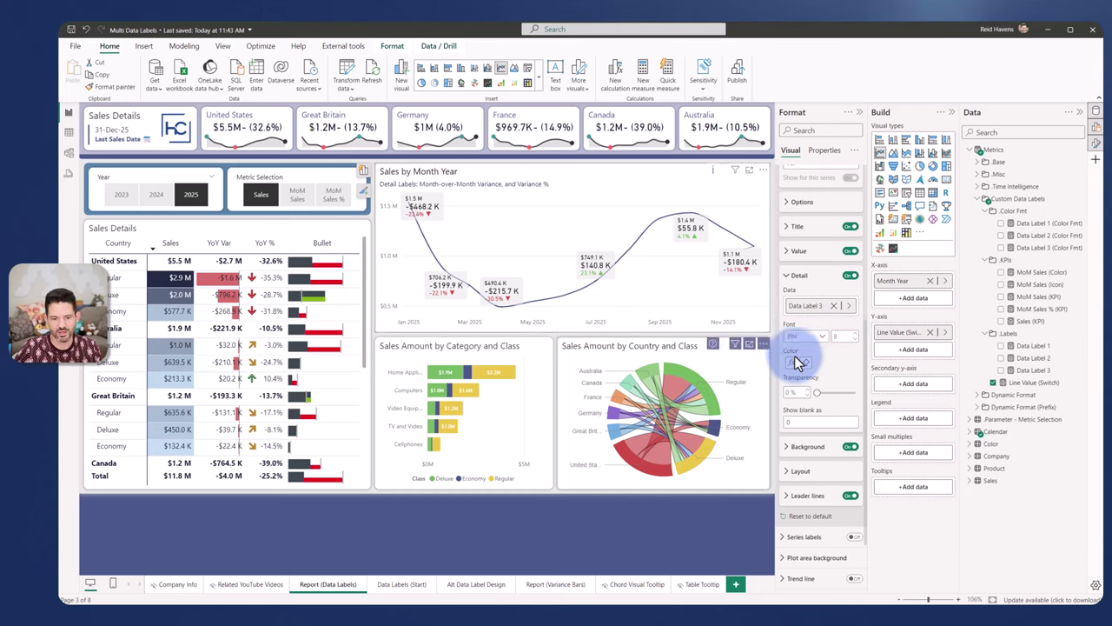
click(293, 200)
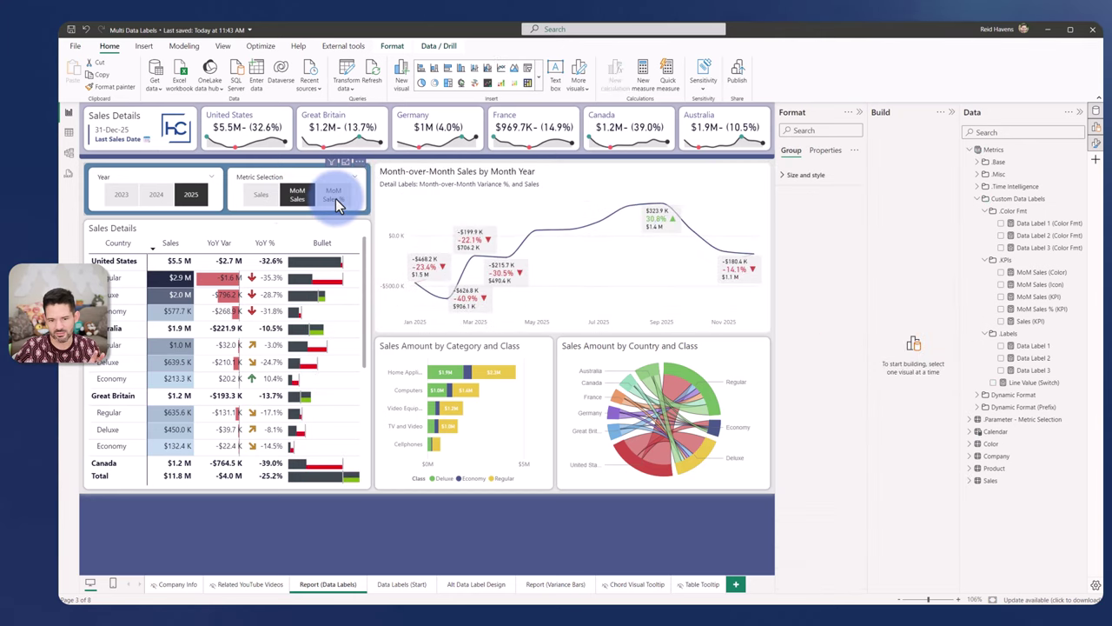
click(335, 198)
click(264, 197)
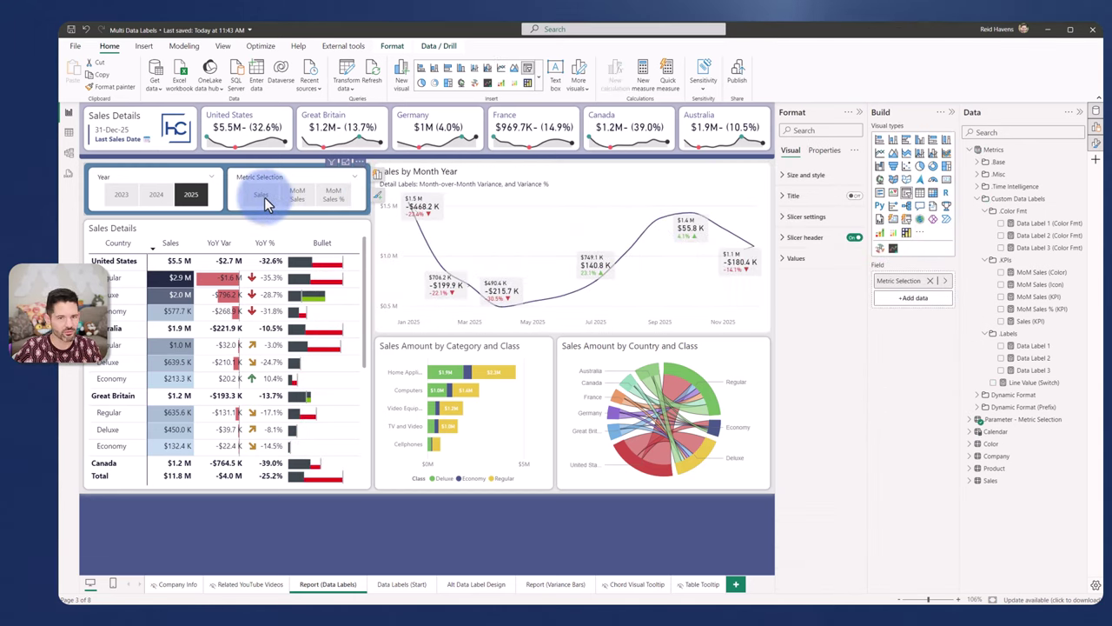
click(438, 173)
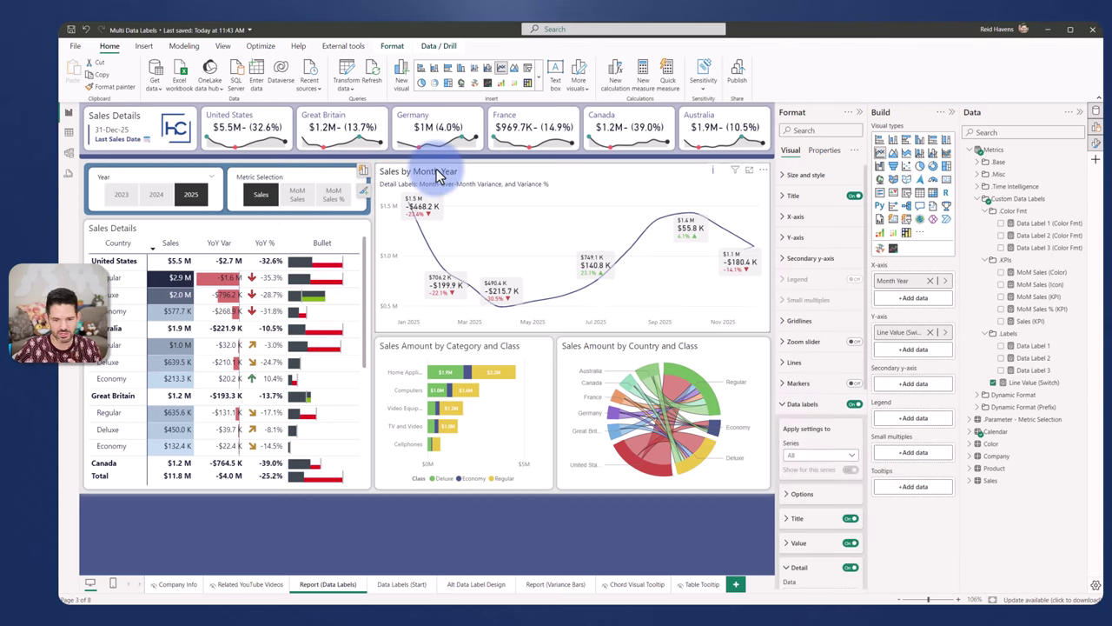
click(808, 404)
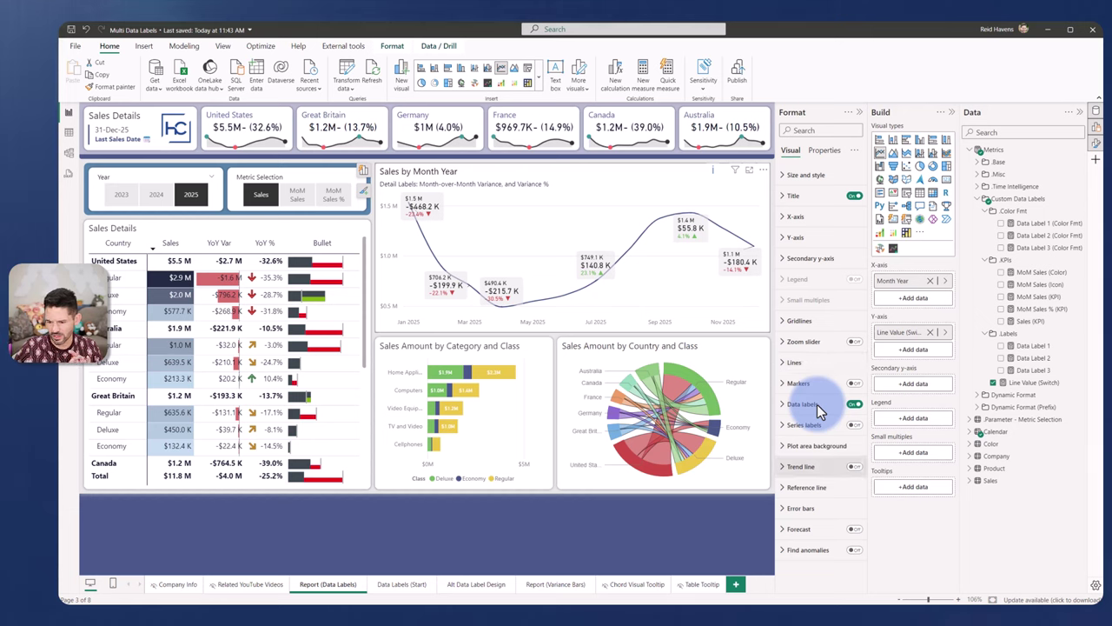
- In data label Options, turn on Optimize label display and drop Label density from 100% to 30%
click(808, 405)
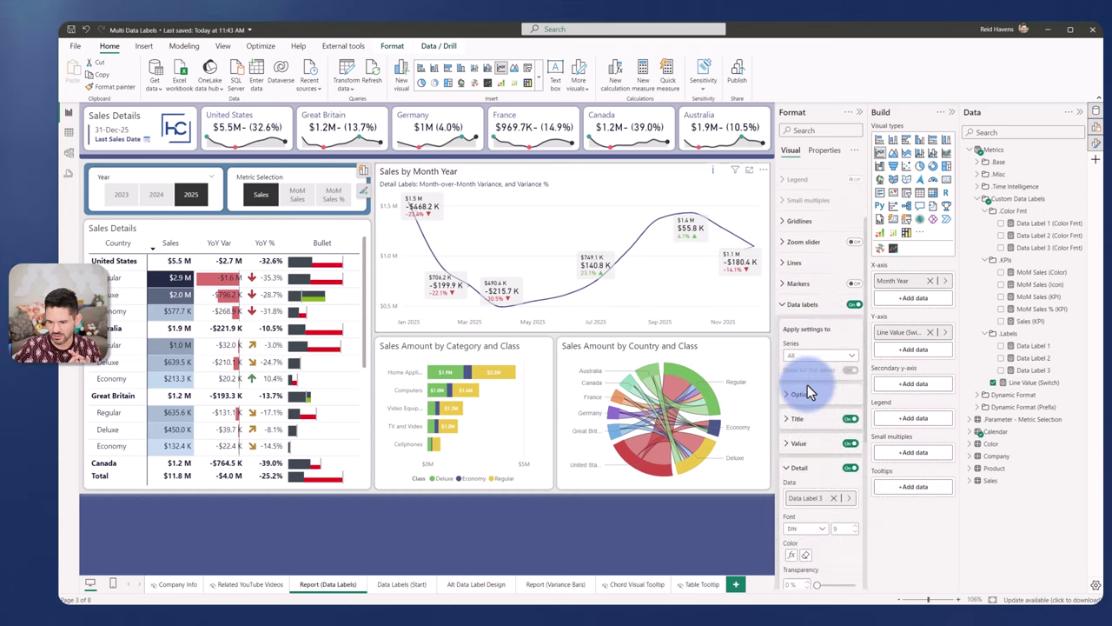
click(801, 394)
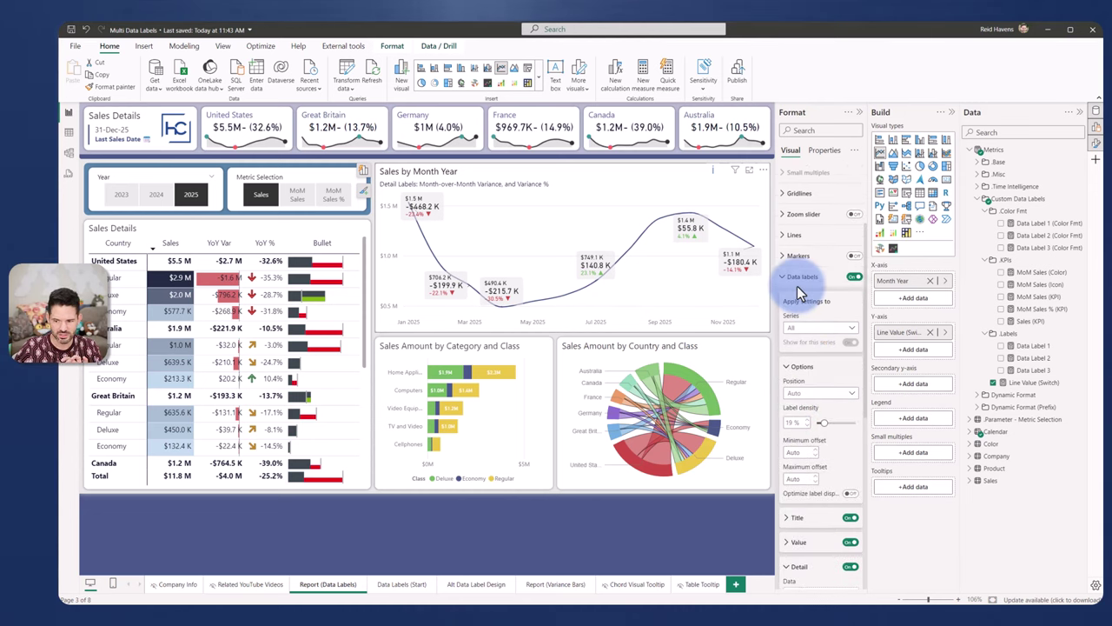
drag(823, 423, 876, 423)
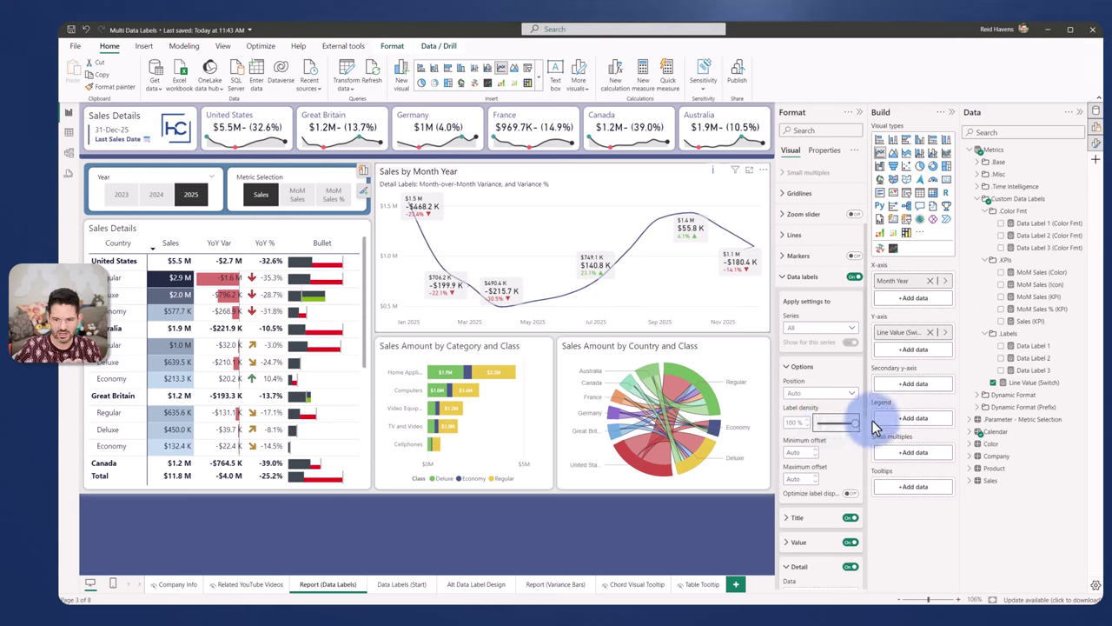
click(850, 494)
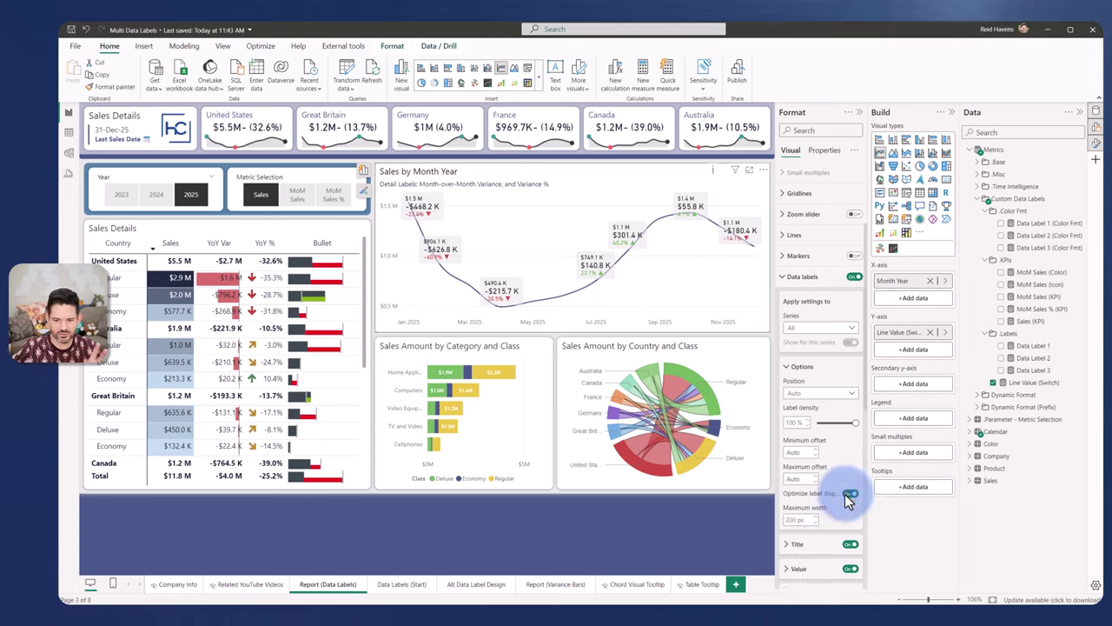
drag(855, 422, 824, 432)
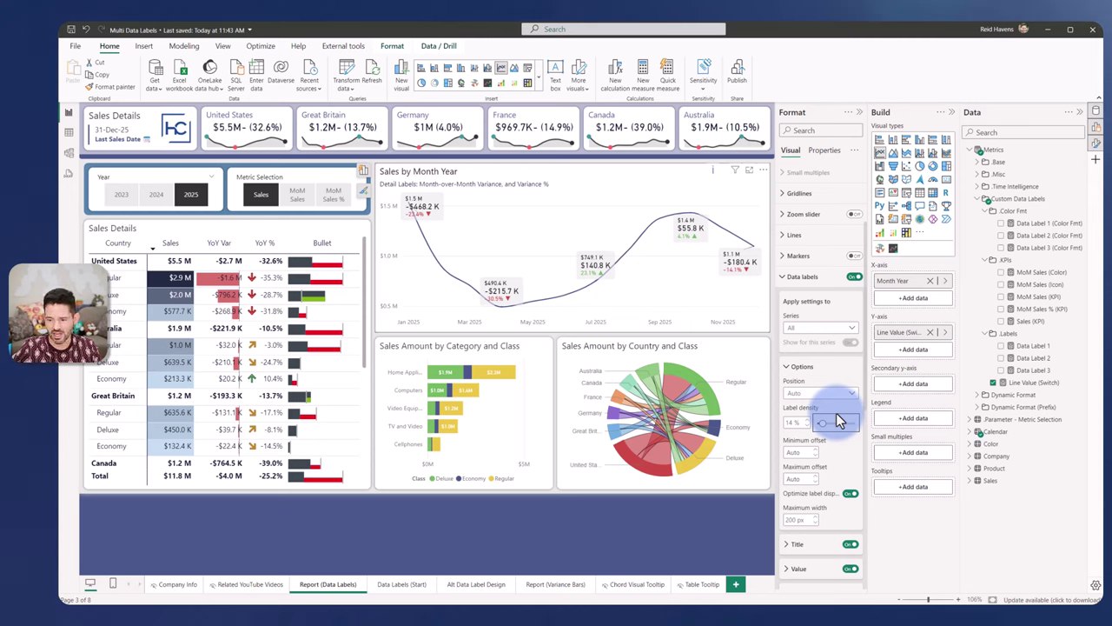
- Keep the data label Layout on Multi-line and set Horizontal alignment to left
click(798, 277)
click(676, 226)
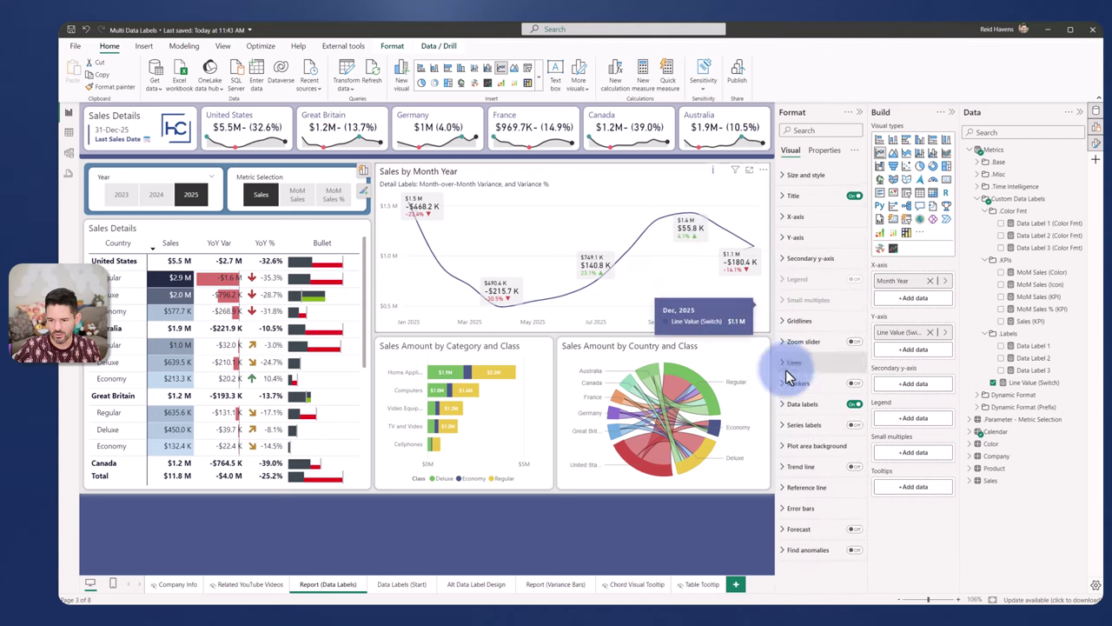
click(815, 412)
scroll(815, 378, down, 5)
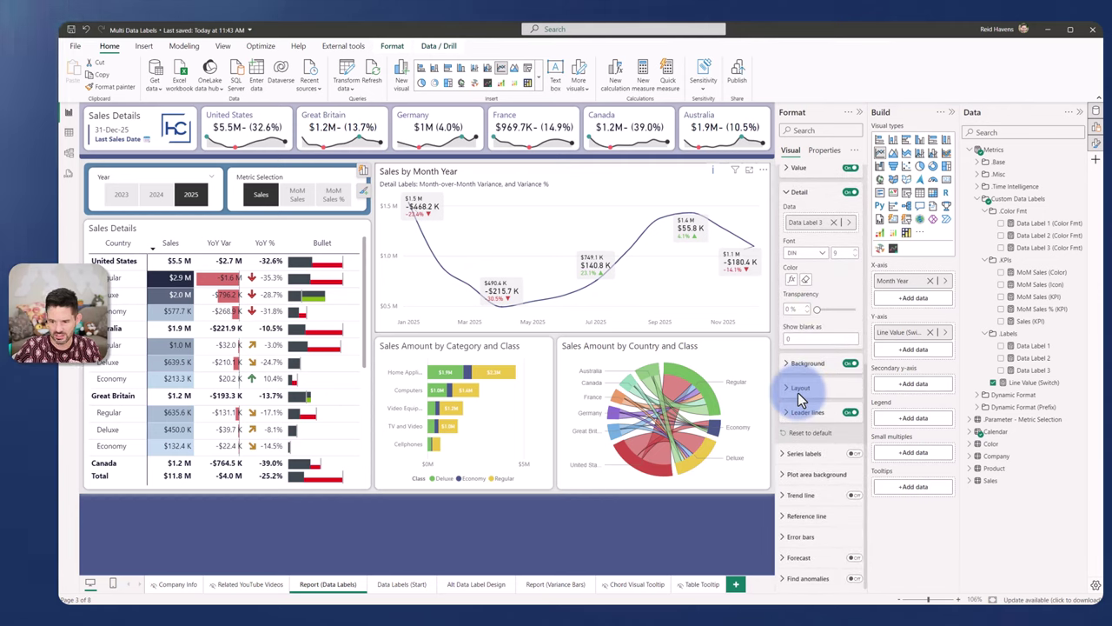
click(799, 393)
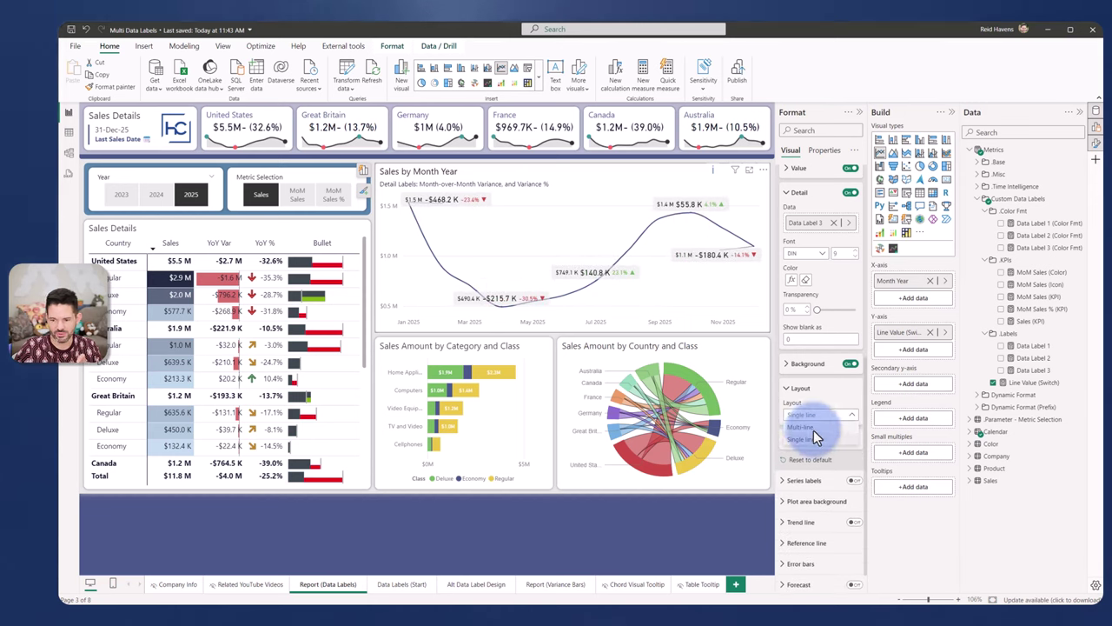
key(ctrl+z)
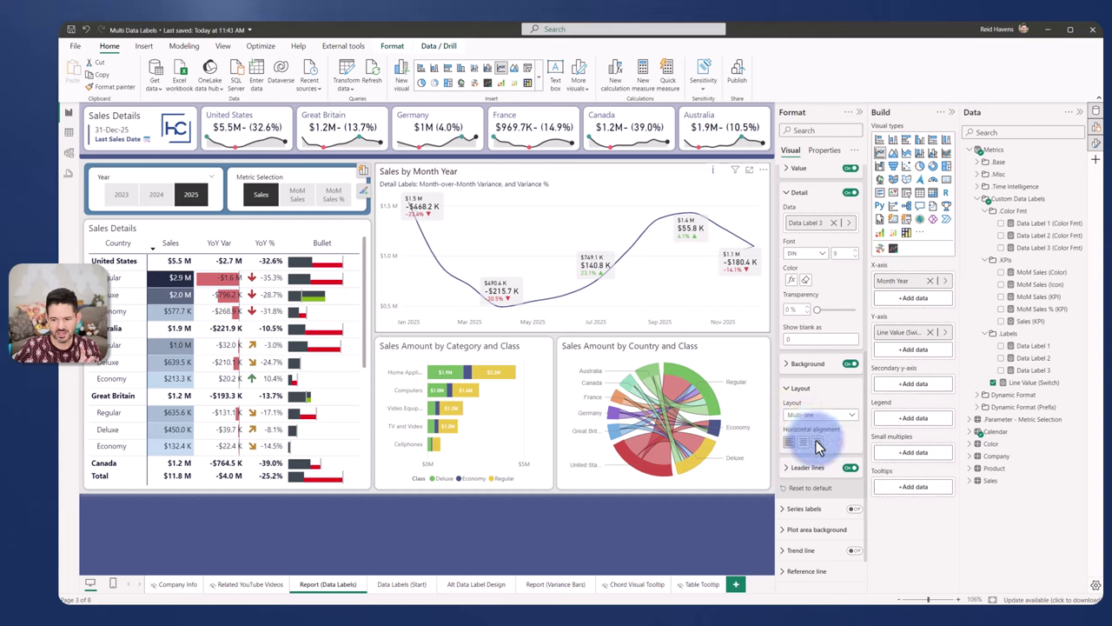
click(802, 443)
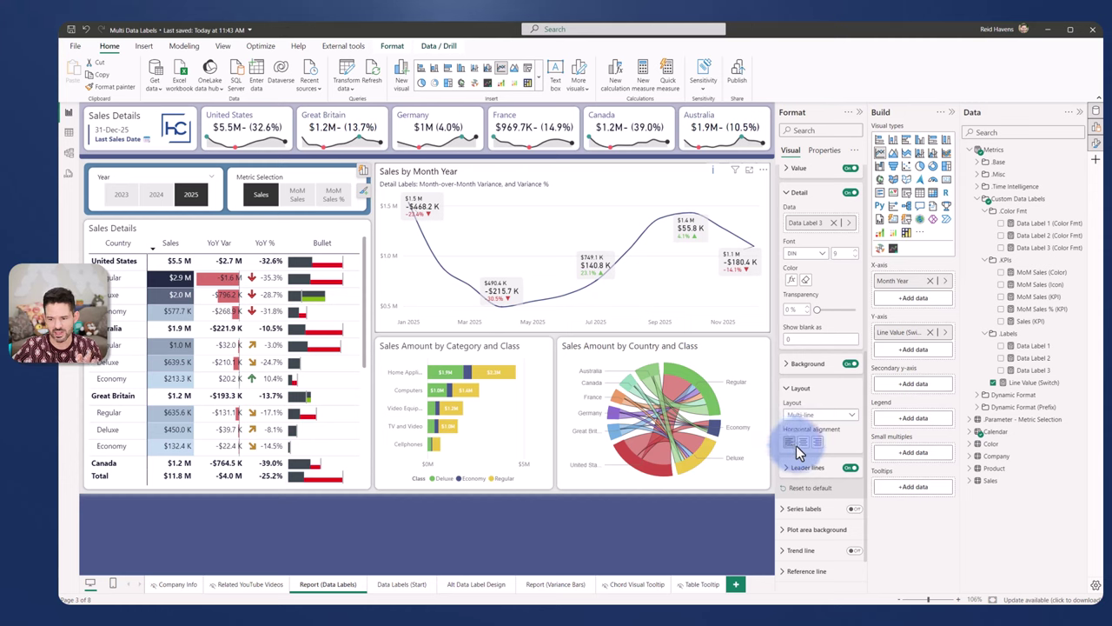
- Expand the Leader lines card and leave leader lines switched on
click(850, 468)
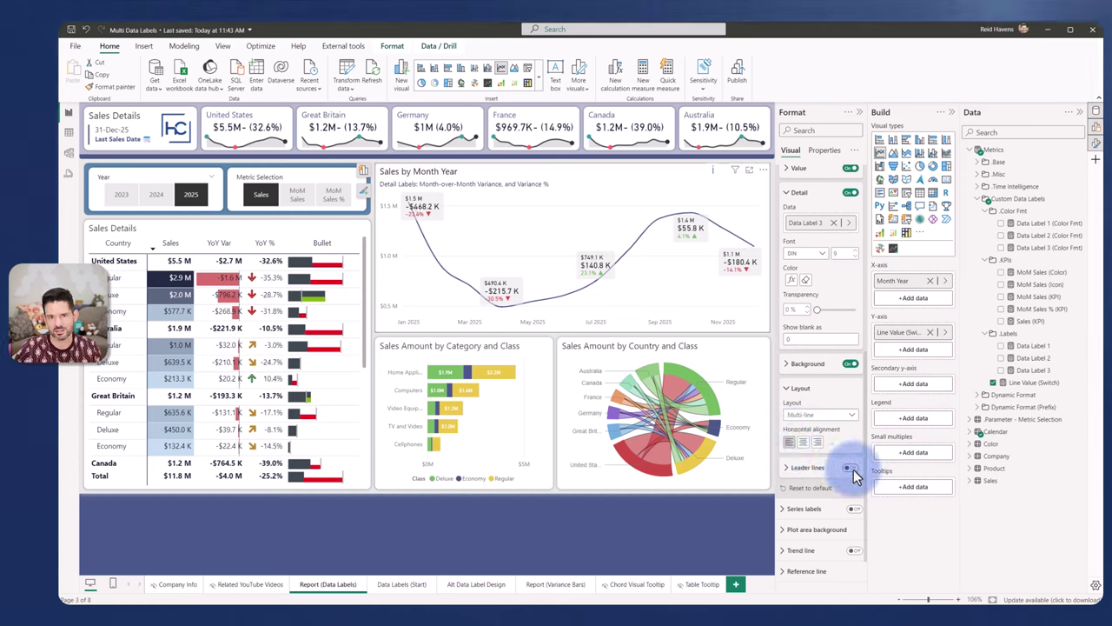
click(850, 474)
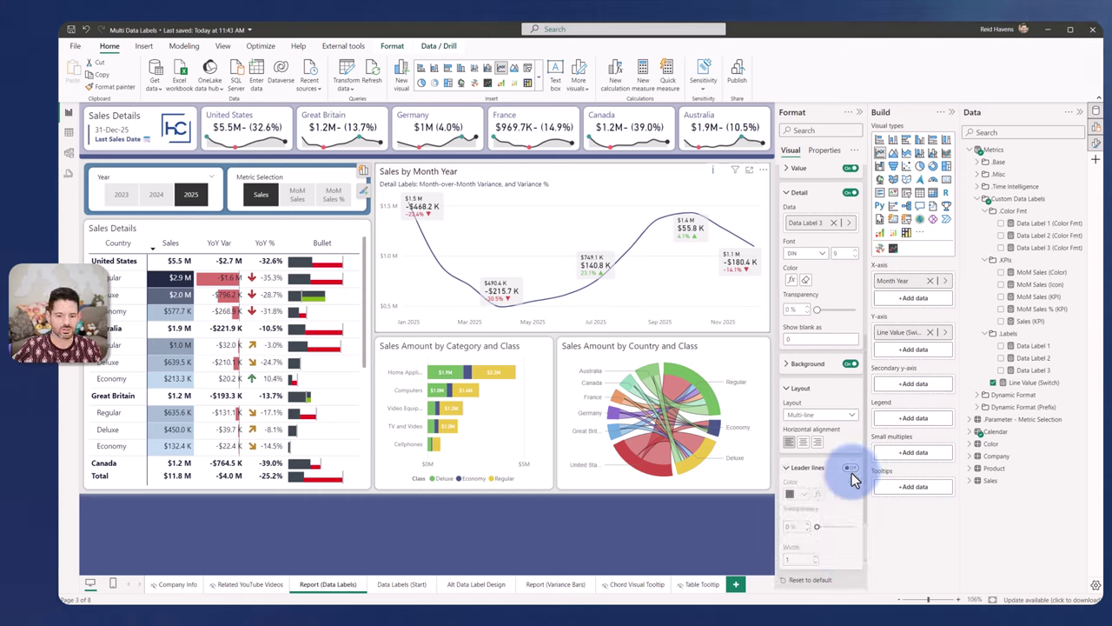
click(851, 469)
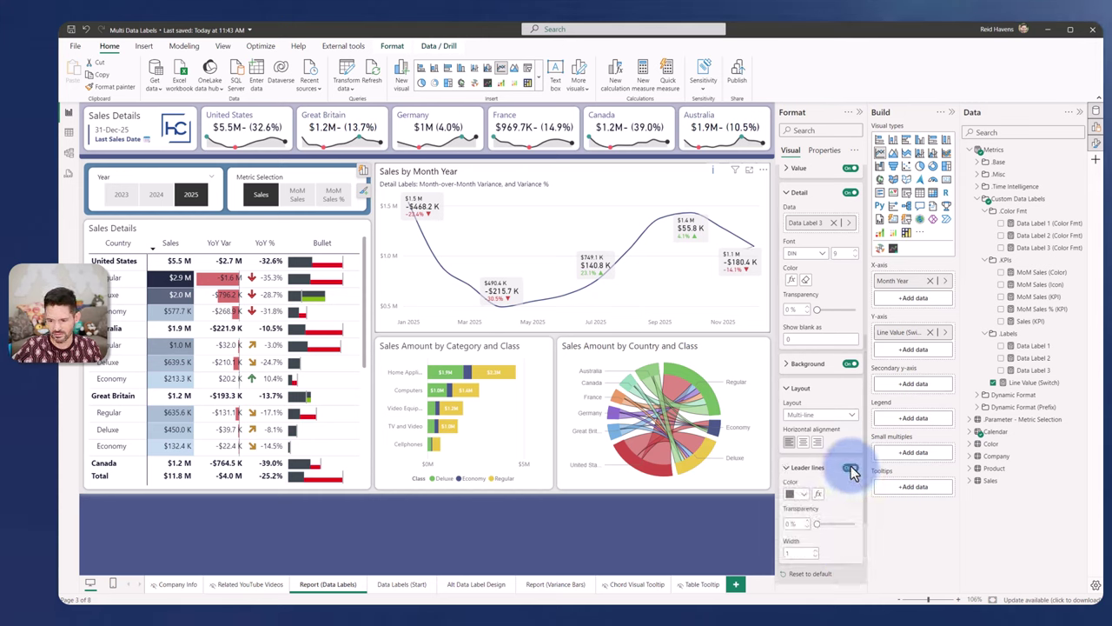